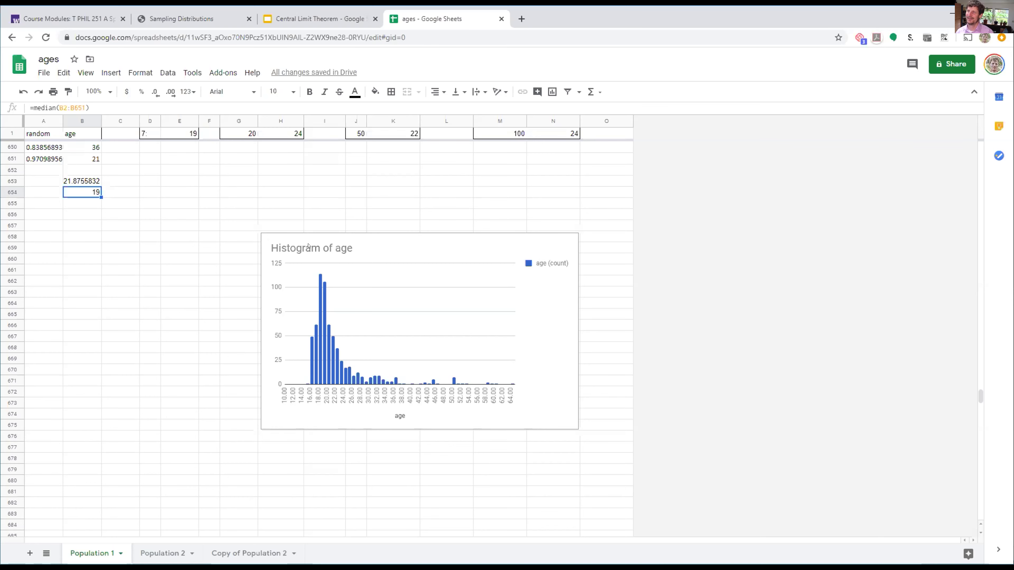
# Look through the random and age columns, from the mean, median and histogram below the data back up to the first row
pyautogui.scroll(20, 189, 289)
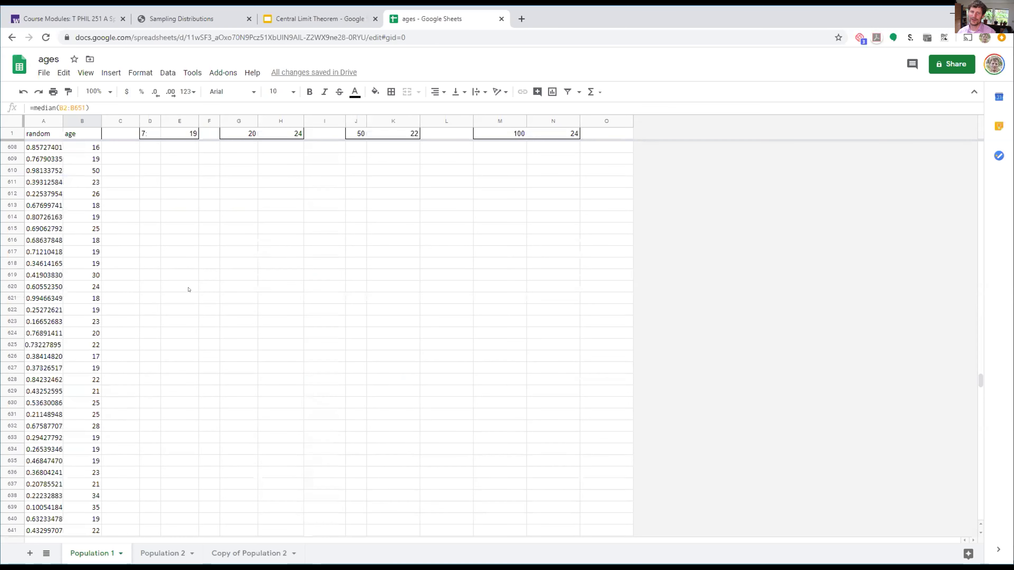
pyautogui.scroll(20, 188, 290)
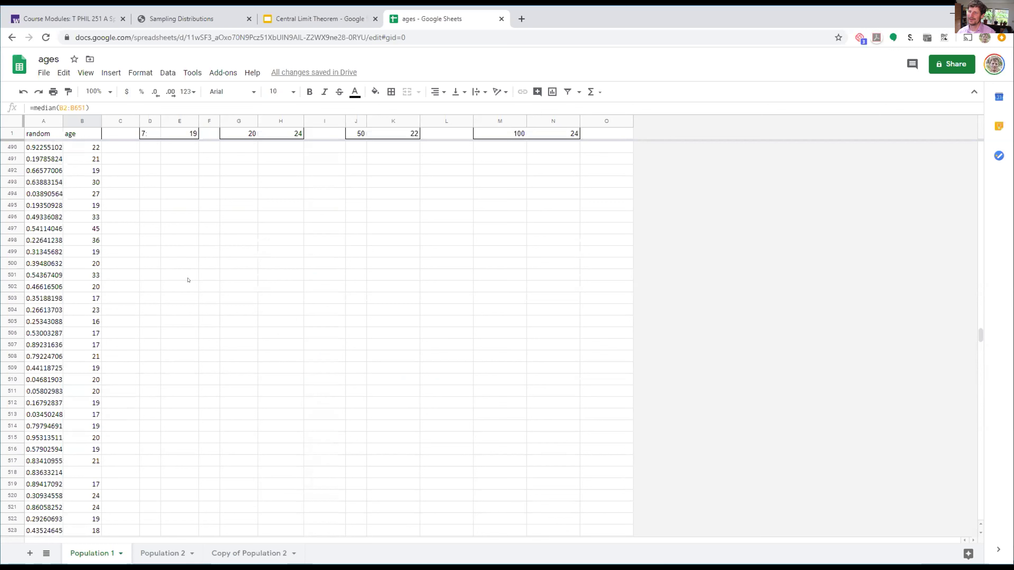
pyautogui.scroll(20, 188, 280)
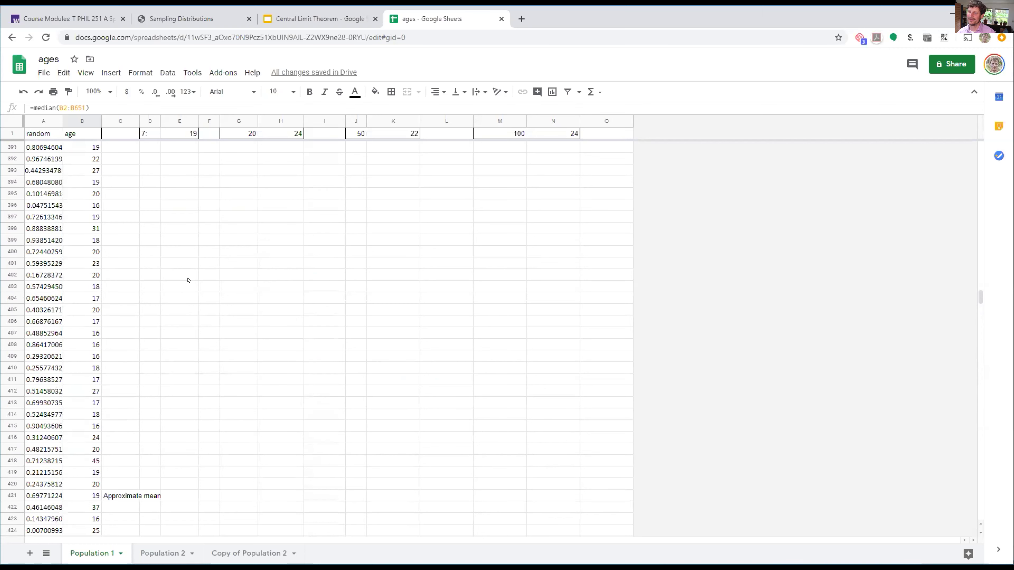
pyautogui.scroll(15, 188, 279)
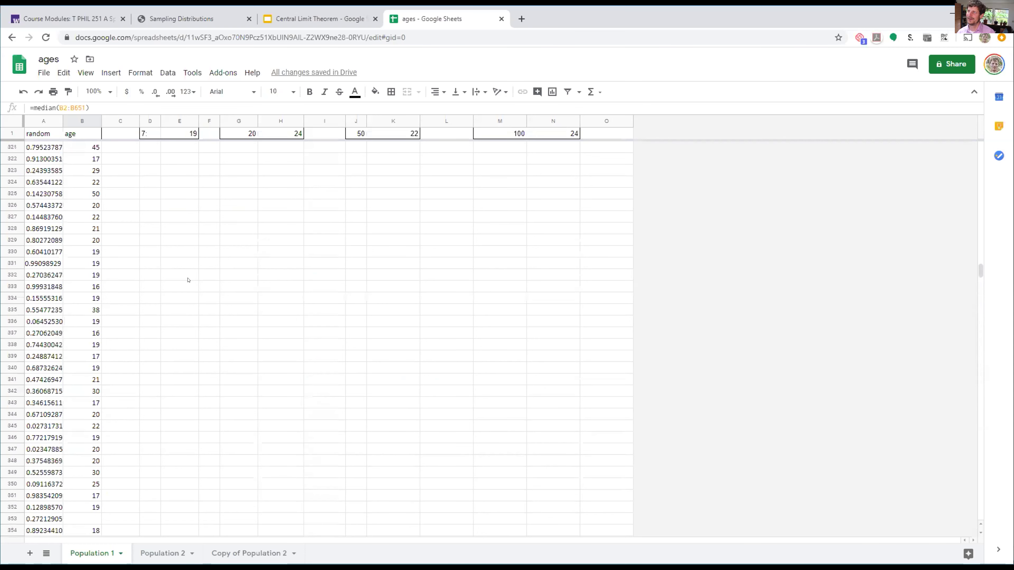
pyautogui.scroll(-9, 196, 201)
pyautogui.scroll(-20, 229, 239)
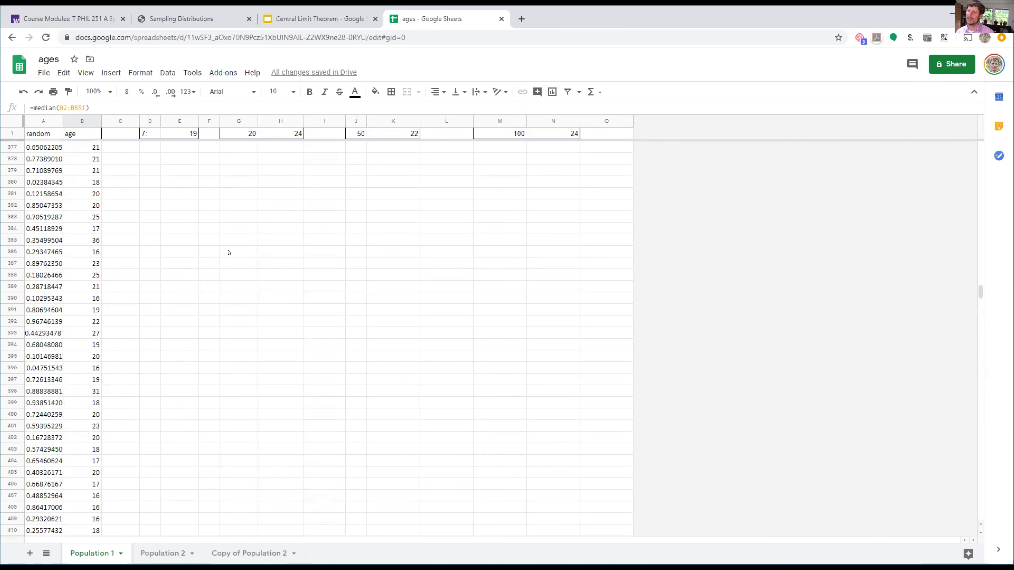
pyautogui.scroll(20, 215, 240)
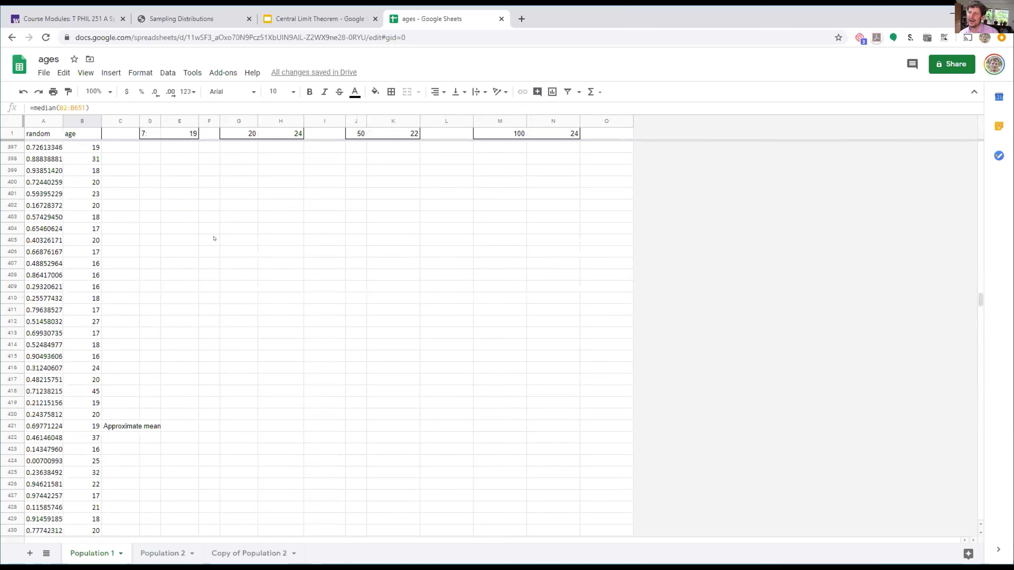
pyautogui.click(38, 240)
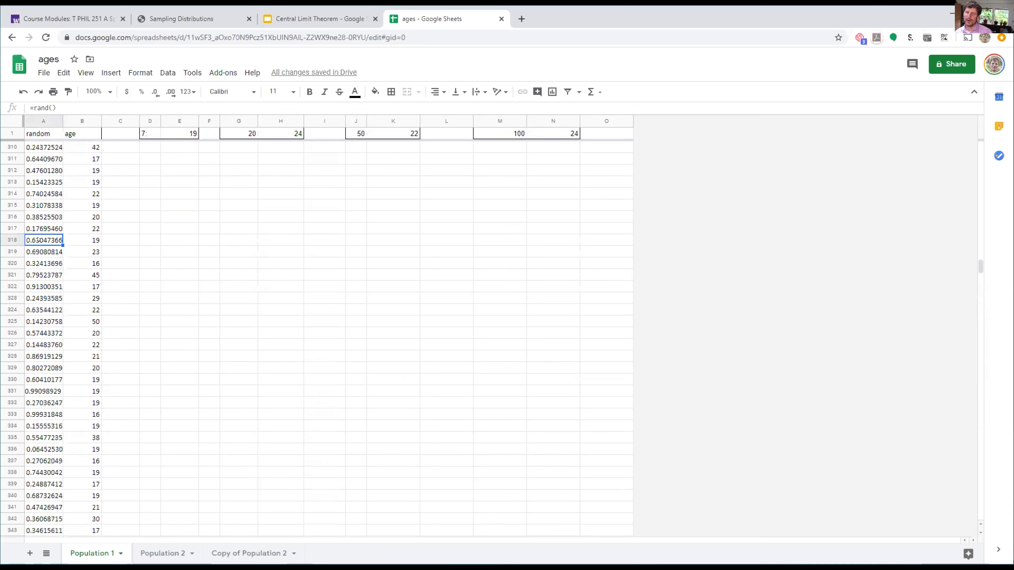
pyautogui.hotkey('ctrl', 'Down')
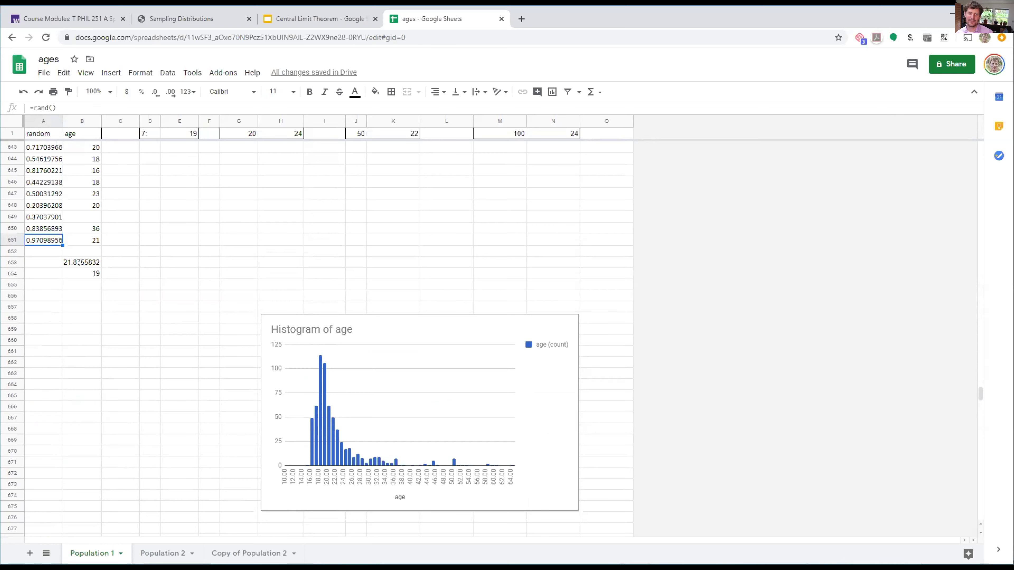
pyautogui.scroll(15, 288, 294)
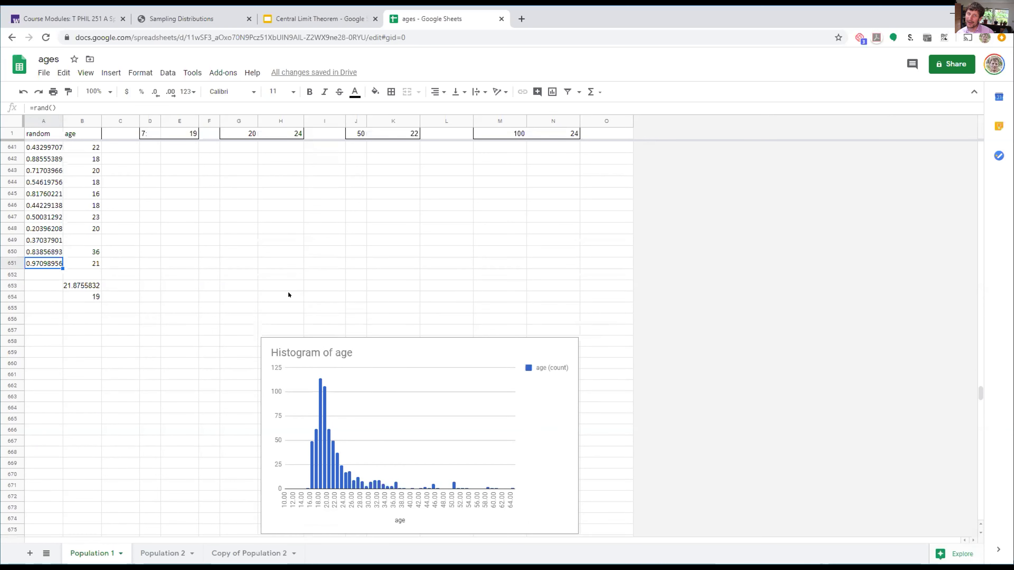
pyautogui.scroll(20, 288, 294)
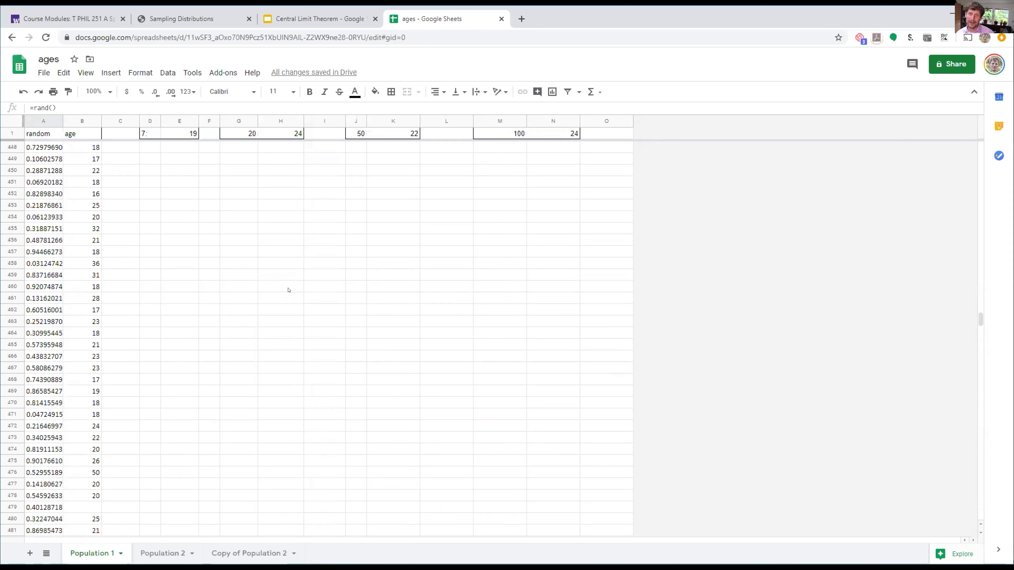
pyautogui.scroll(20, 288, 289)
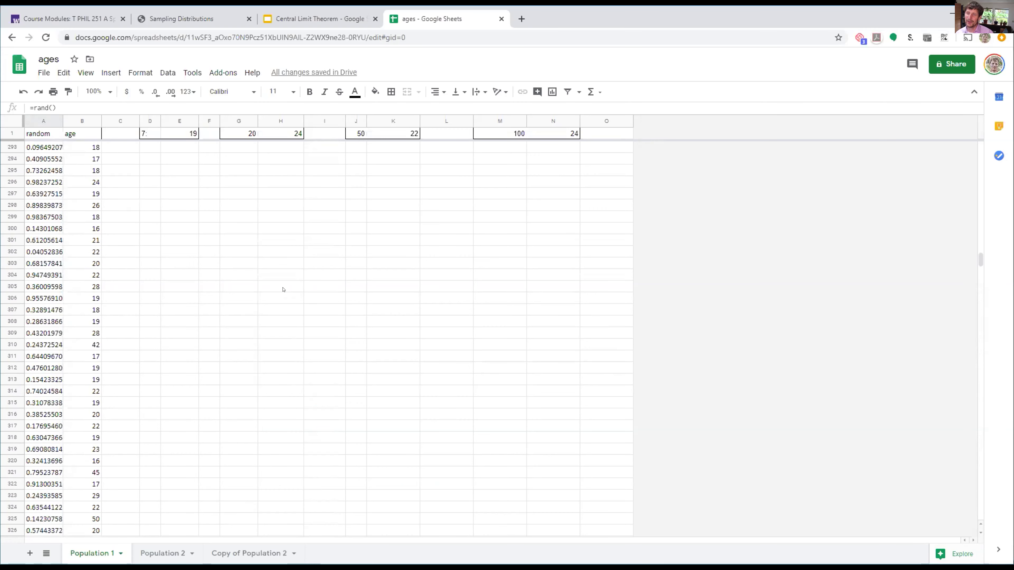
pyautogui.scroll(20, 283, 290)
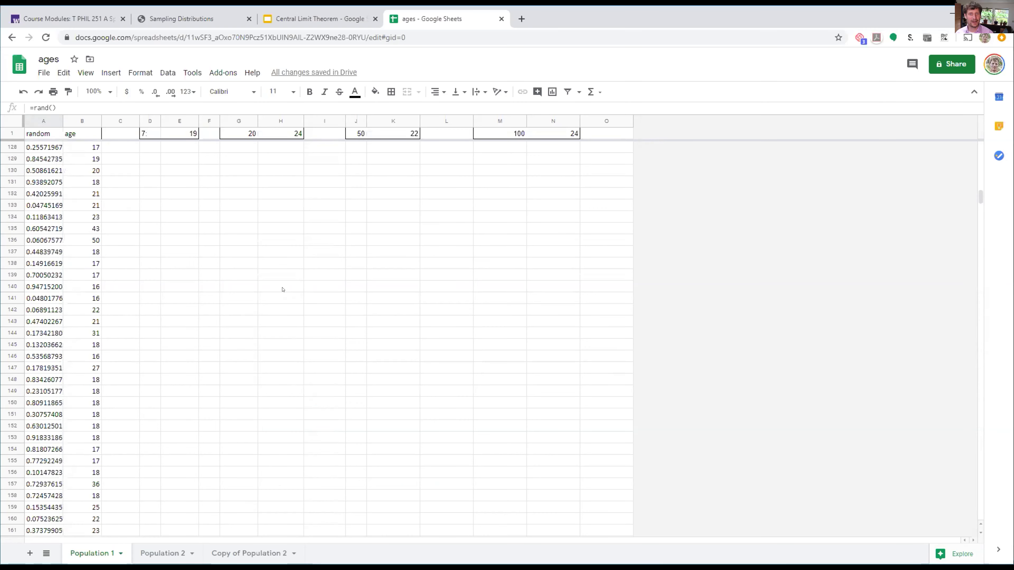
pyautogui.scroll(20, 283, 289)
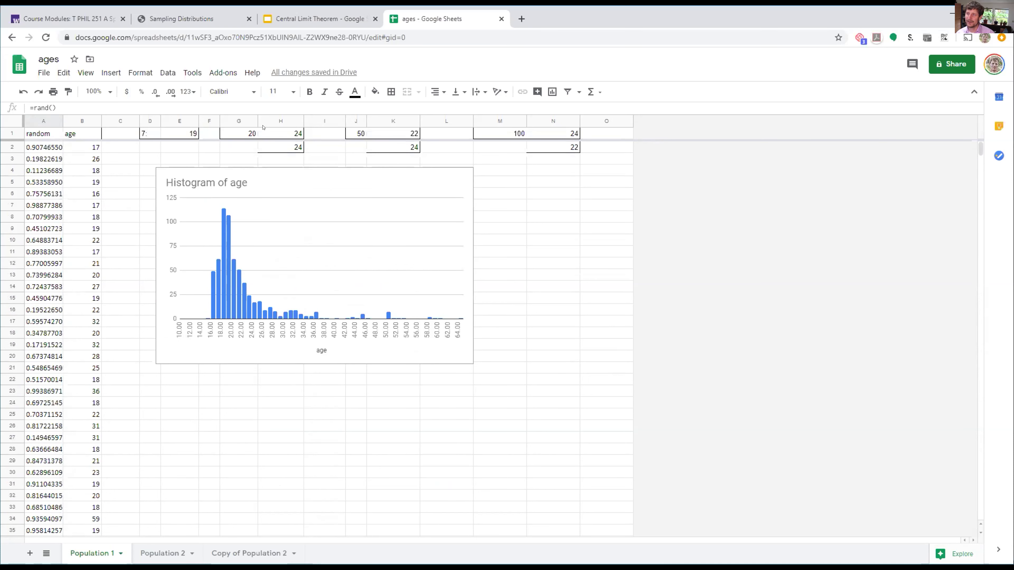
# Inspect the average formulas beside the sample sizes 20, 50 and 100 in row 1, including the range used in N1
pyautogui.click(252, 133)
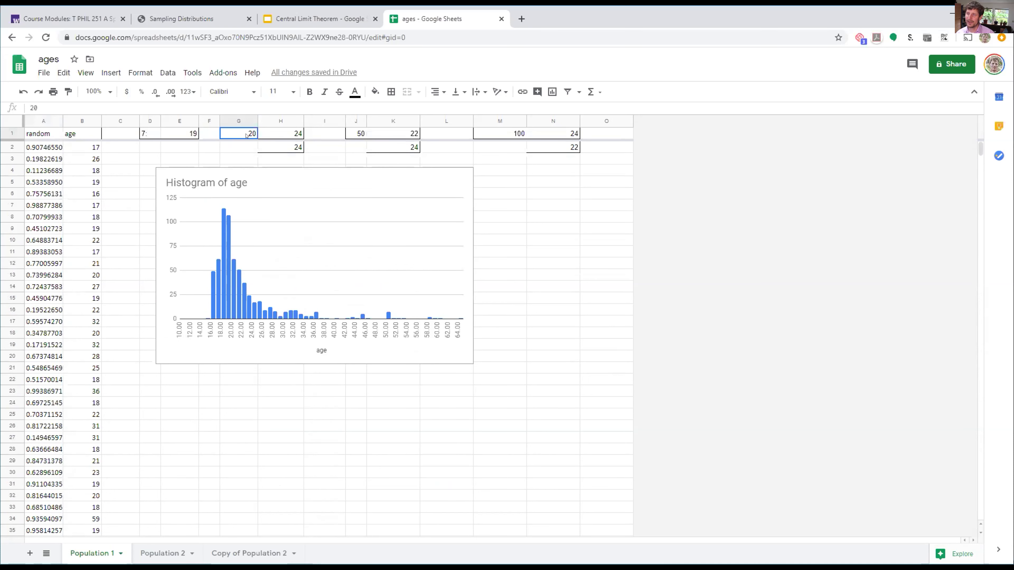
pyautogui.click(272, 136)
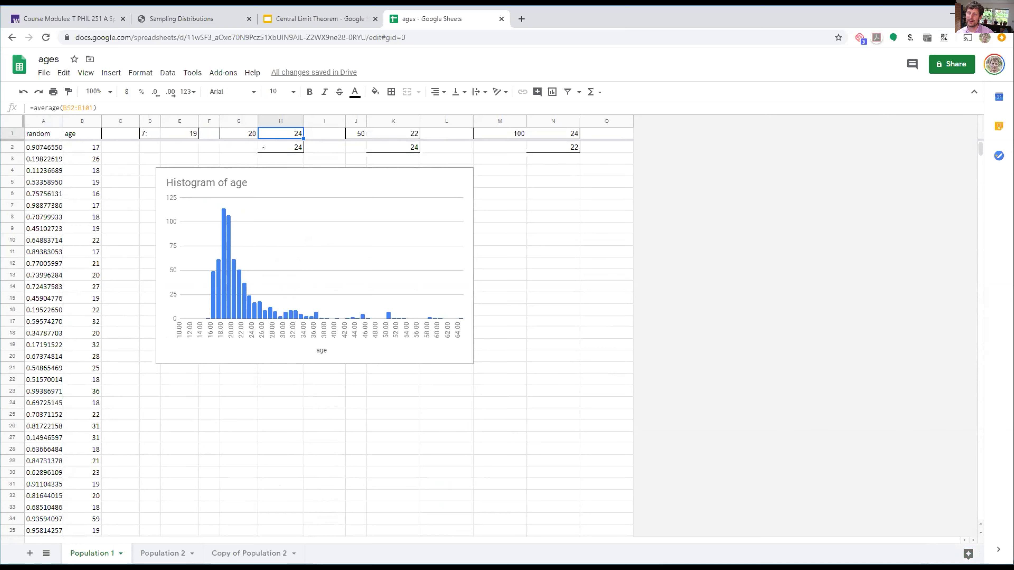
pyautogui.click(382, 136)
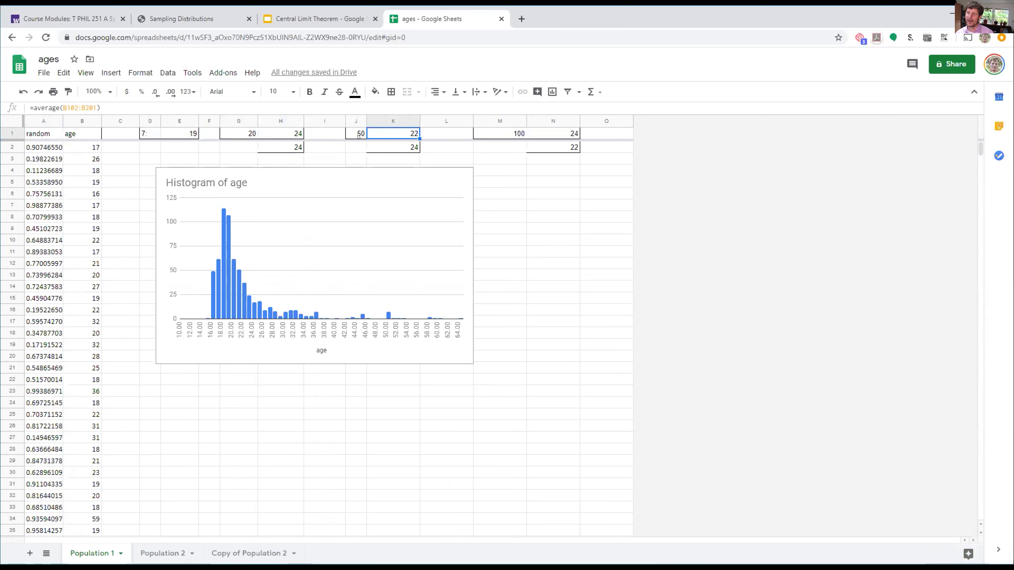
pyautogui.click(359, 136)
pyautogui.click(376, 136)
pyautogui.click(541, 134)
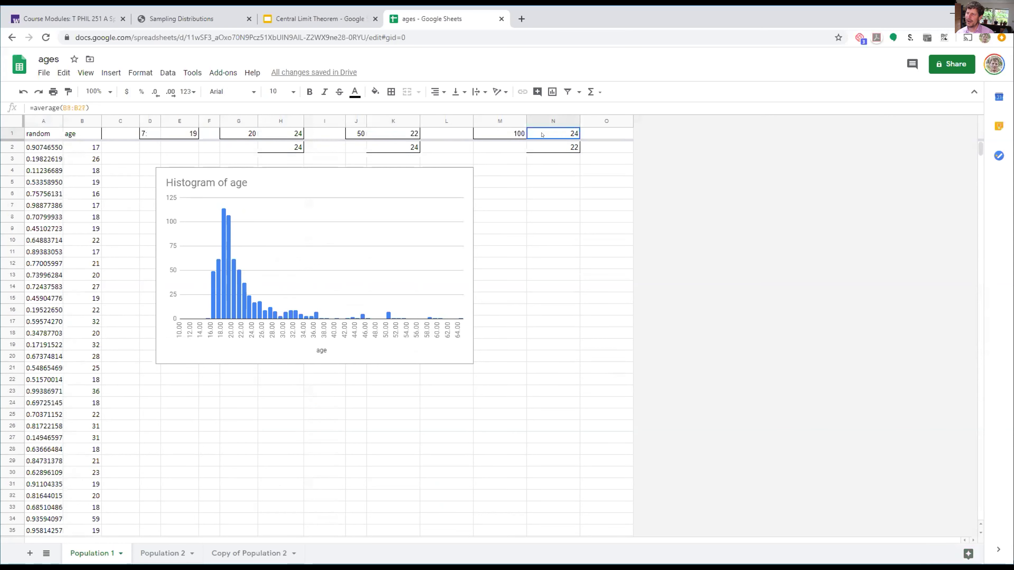
pyautogui.doubleClick(537, 130)
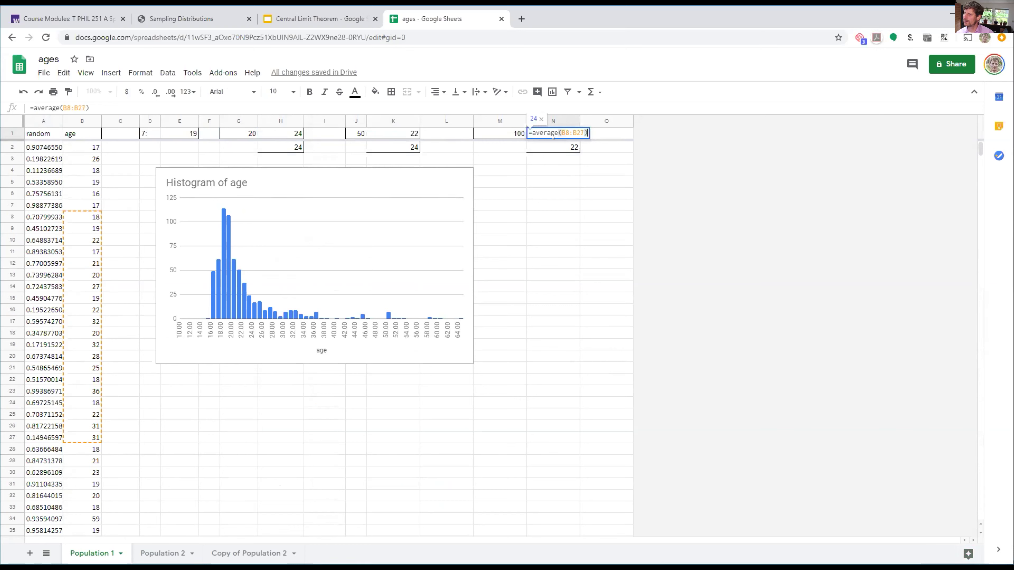
pyautogui.press('Escape')
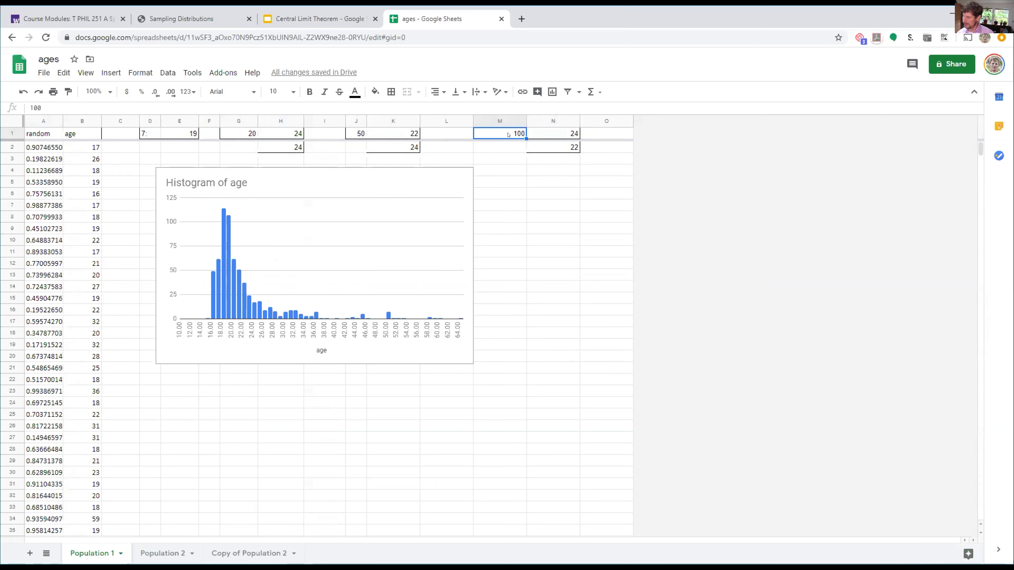
# Clear the row 1 averages beside the sample sizes 100 and 50, in cells N1 and K1
pyautogui.press('Delete')
pyautogui.press('Down')
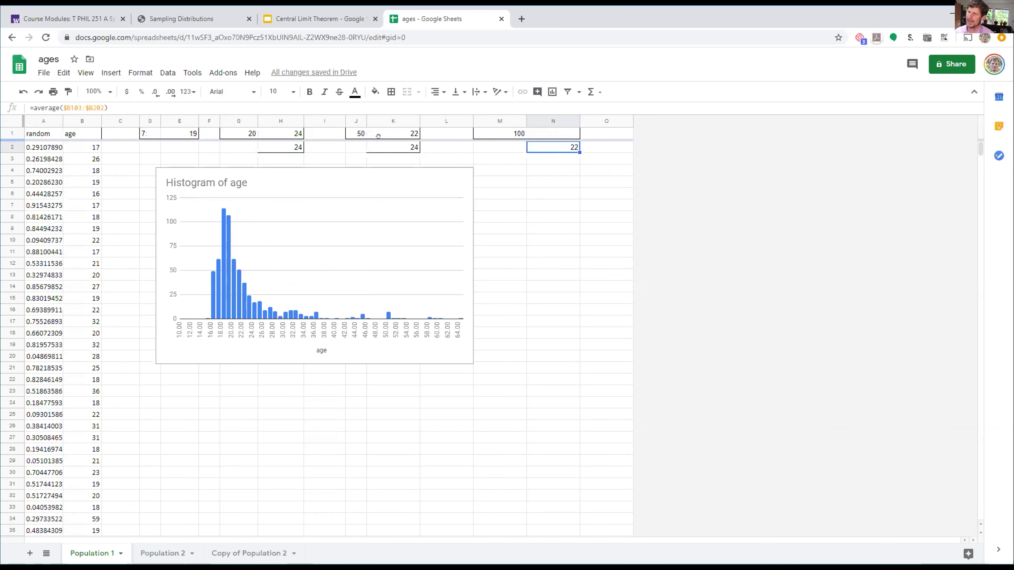
pyautogui.click(398, 135)
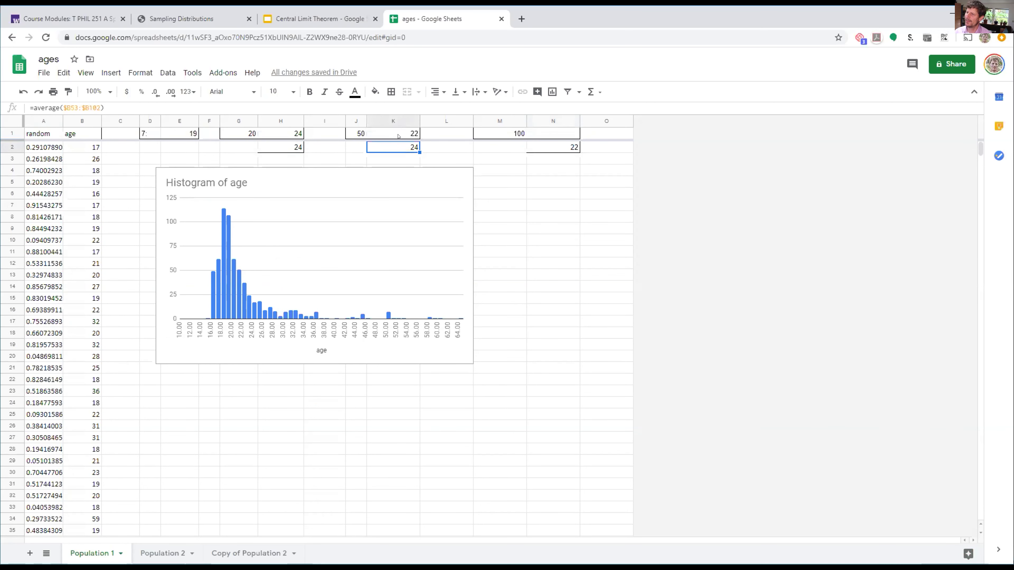
pyautogui.click(398, 146)
pyautogui.click(399, 136)
pyautogui.press('Delete')
pyautogui.press('Down')
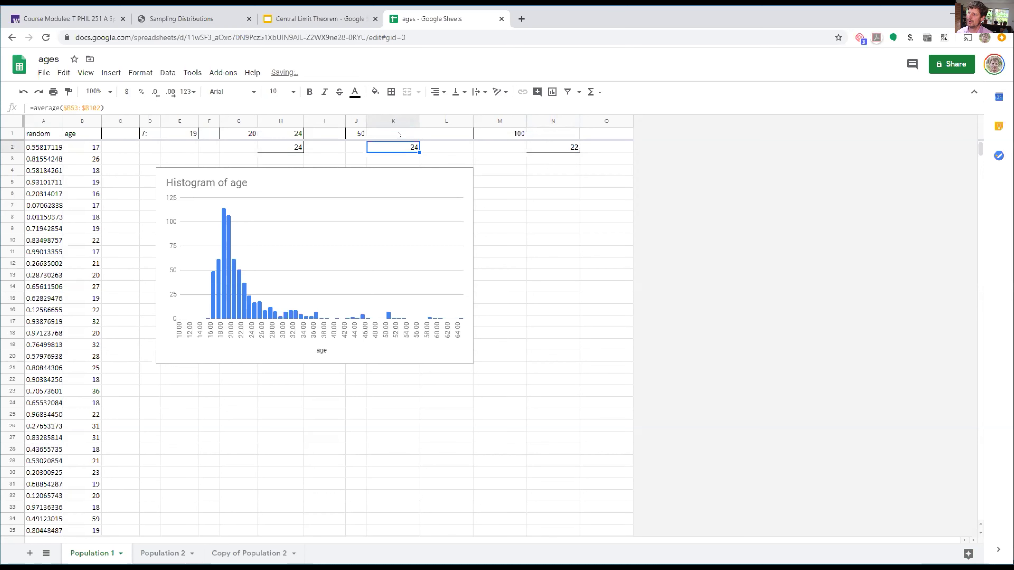
# Clear the second-row averages under the 20, 50 and 100 samples, in cells H2, K2 and N2
pyautogui.press('Right')
pyautogui.press('Right')
pyautogui.press('Right')
pyautogui.press('Left')
pyautogui.press('Left')
pyautogui.press('Left')
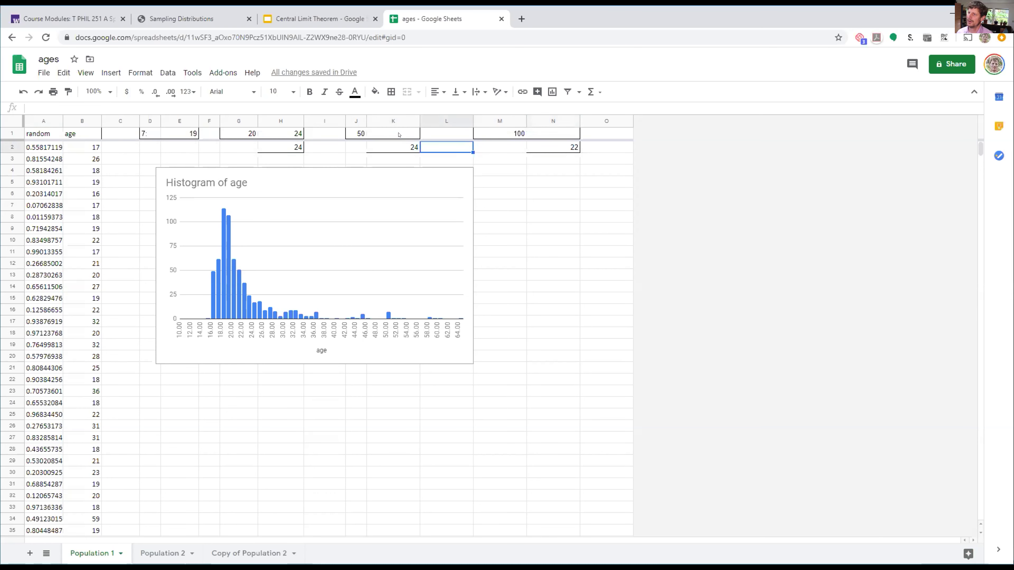
pyautogui.press('Left')
pyautogui.press('Left')
pyautogui.press('Left')
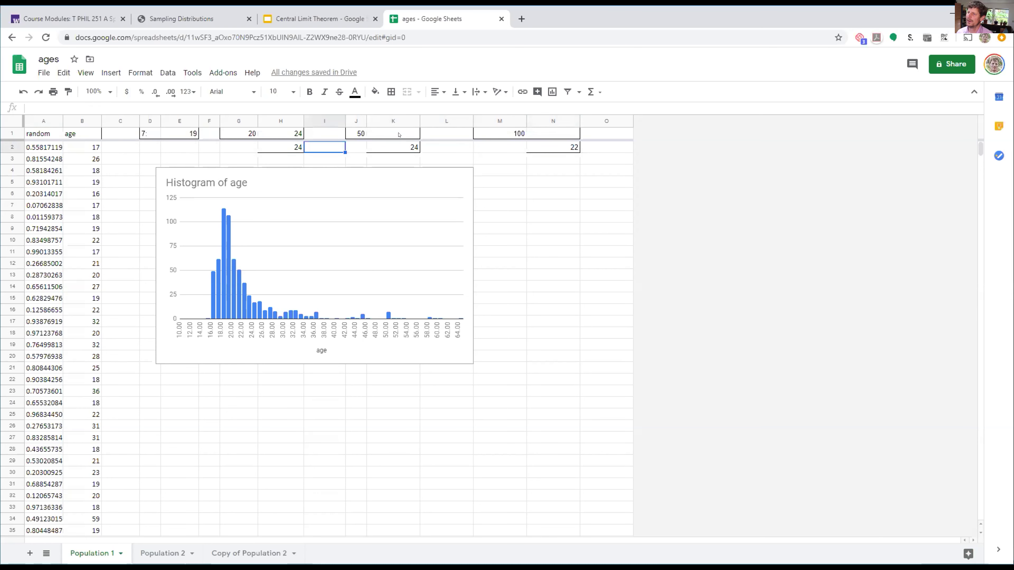
pyautogui.press('Delete')
pyautogui.press('Right')
pyautogui.press('Right')
pyautogui.press('Right')
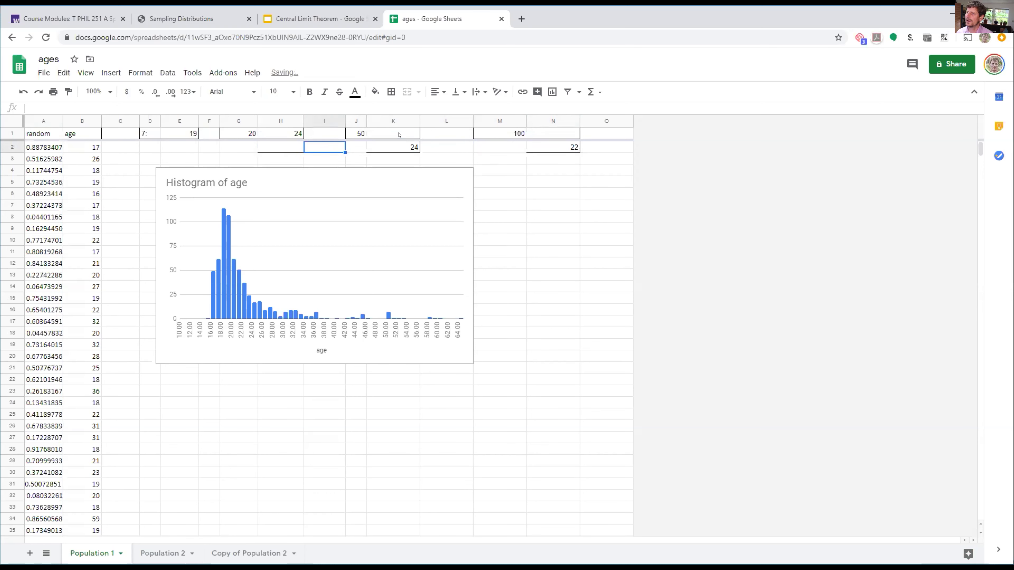
pyautogui.press('Delete')
pyautogui.press('Up')
pyautogui.press('Right')
pyautogui.press('Right')
pyautogui.press('Right')
pyautogui.press('Down')
pyautogui.press('Delete')
# Clear the row 1 averages beside the sample sizes 20 and 7, in cells H1 and E1
pyautogui.press('Left')
pyautogui.press('Left')
pyautogui.press('Left')
pyautogui.press('Left')
pyautogui.press('Left')
pyautogui.press('Up')
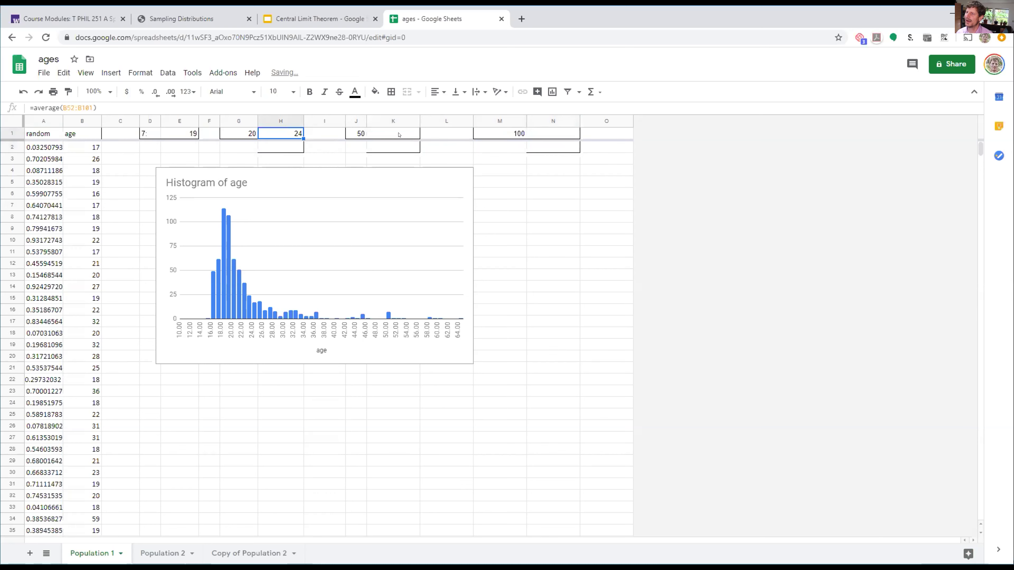
pyautogui.press('Delete')
pyautogui.press('Left')
pyautogui.press('Left')
pyautogui.press('Left')
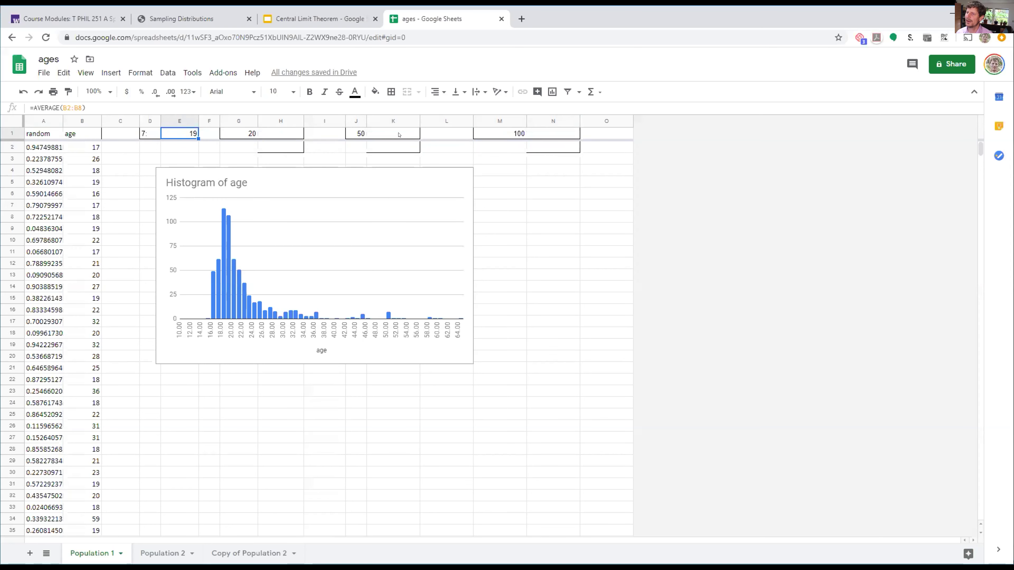
pyautogui.press('Delete')
# Enter the label "random sample of 20 mean:" in cell D3 and move to cell H3
pyautogui.press('Down')
pyautogui.press('Down')
pyautogui.press('Left')
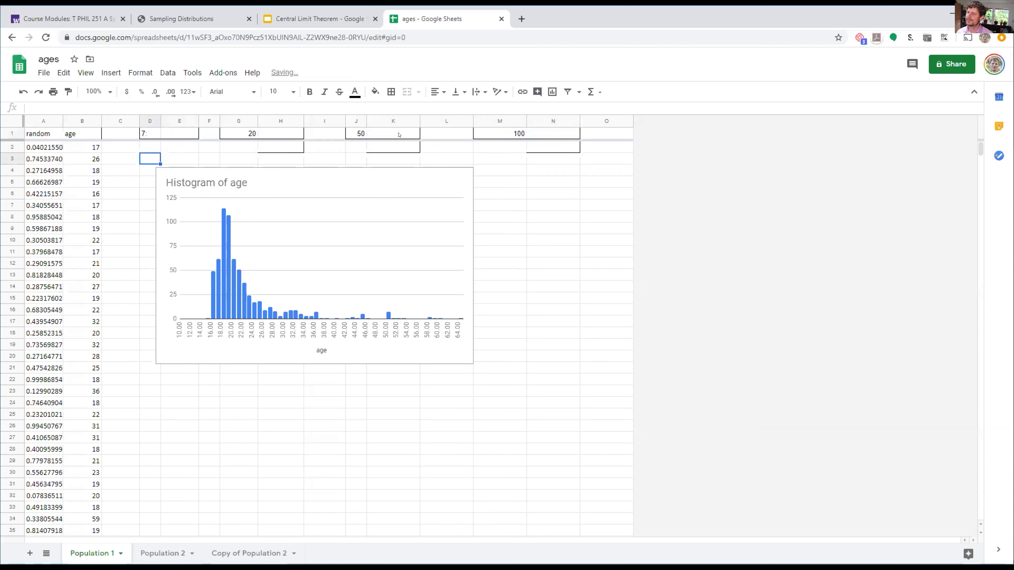
pyautogui.write('rando')
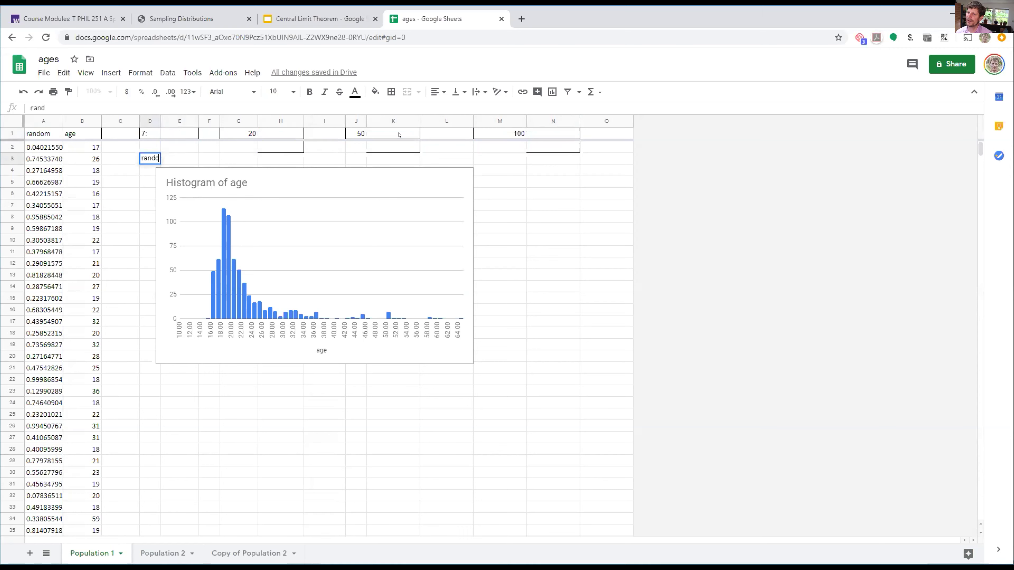
pyautogui.write('m sample of')
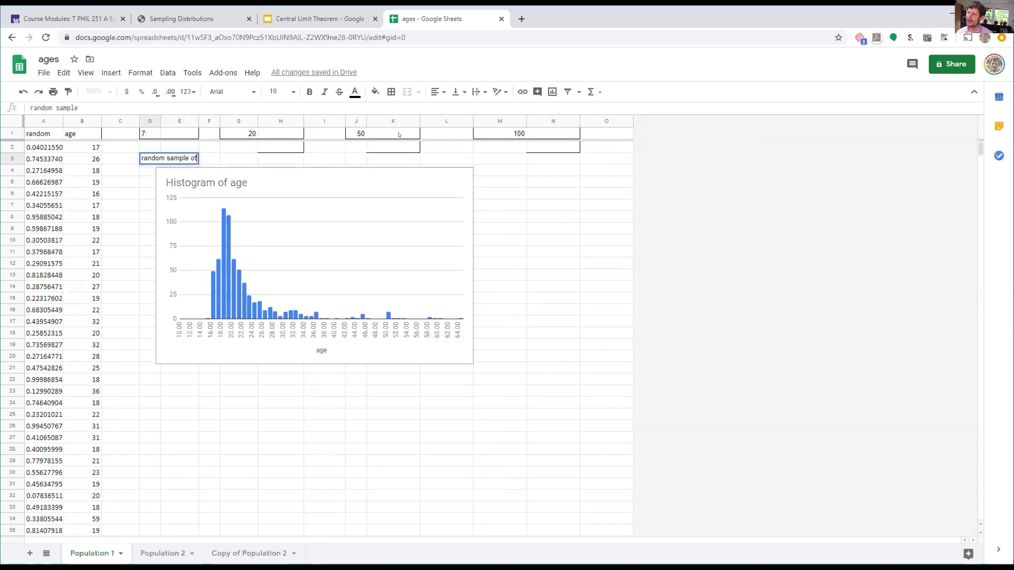
pyautogui.write(' 20 mean:')
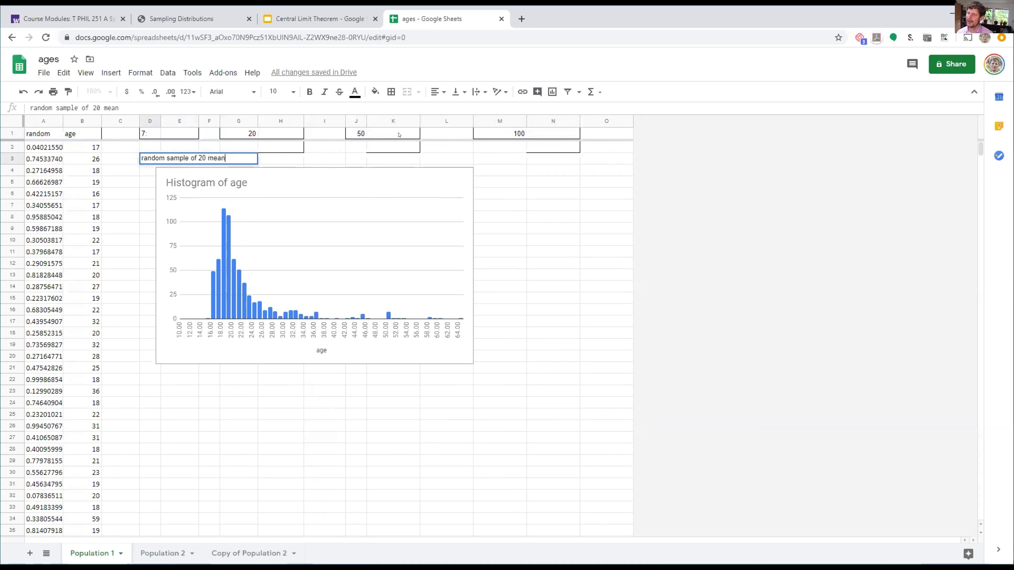
pyautogui.press('Tab')
pyautogui.press('Tab')
pyautogui.press('Tab')
pyautogui.press('Tab')
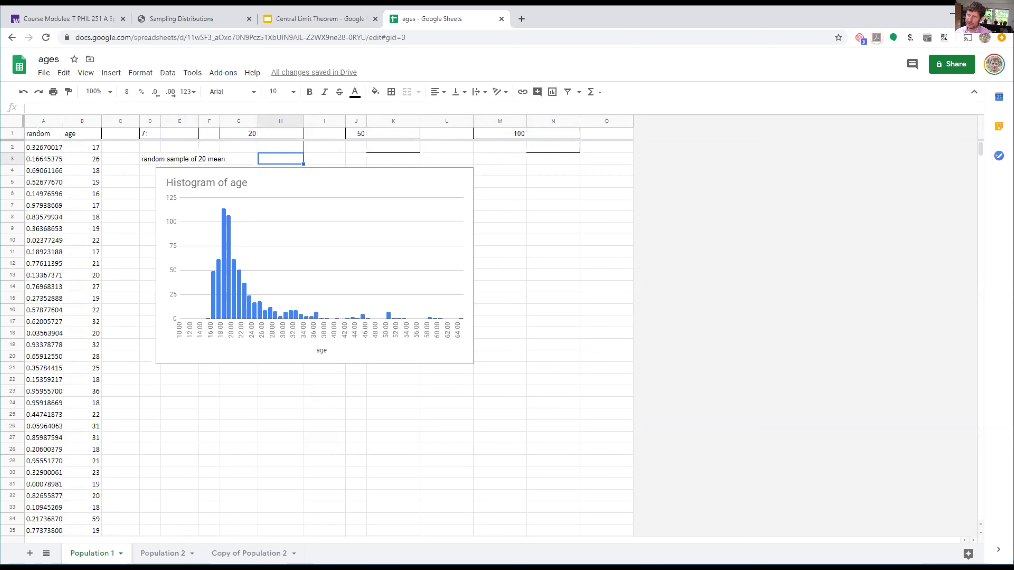
# Shuffle the ages by sorting the range of columns A and B by column A, A to Z
pyautogui.moveTo(42, 121); pyautogui.dragTo(75, 121)
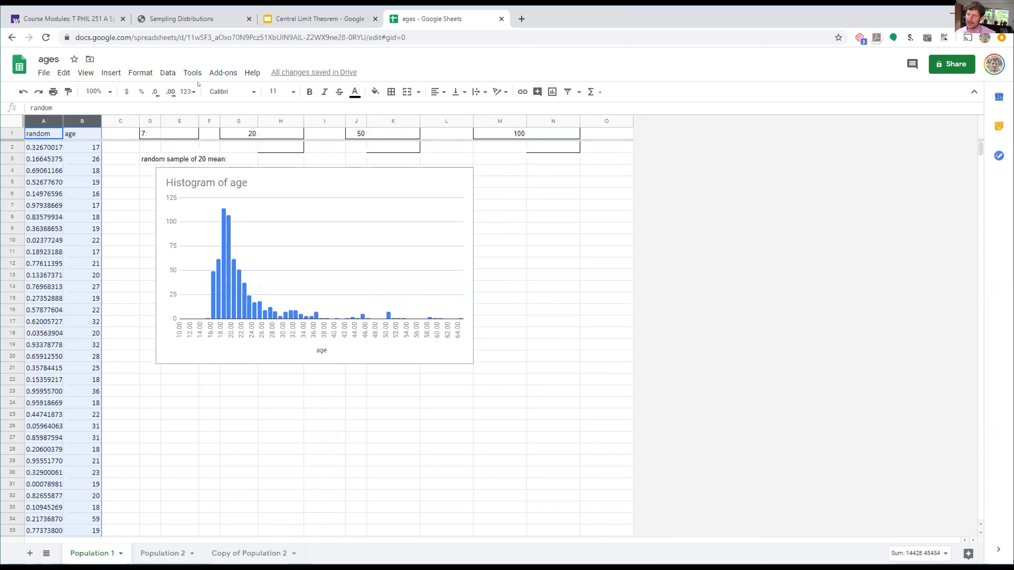
pyautogui.click(173, 70)
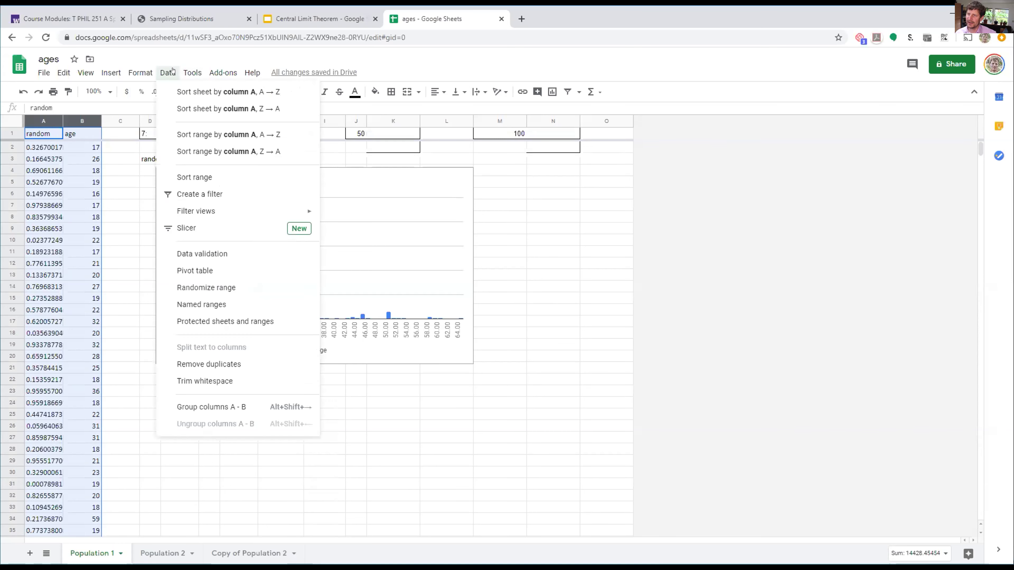
pyautogui.click(183, 135)
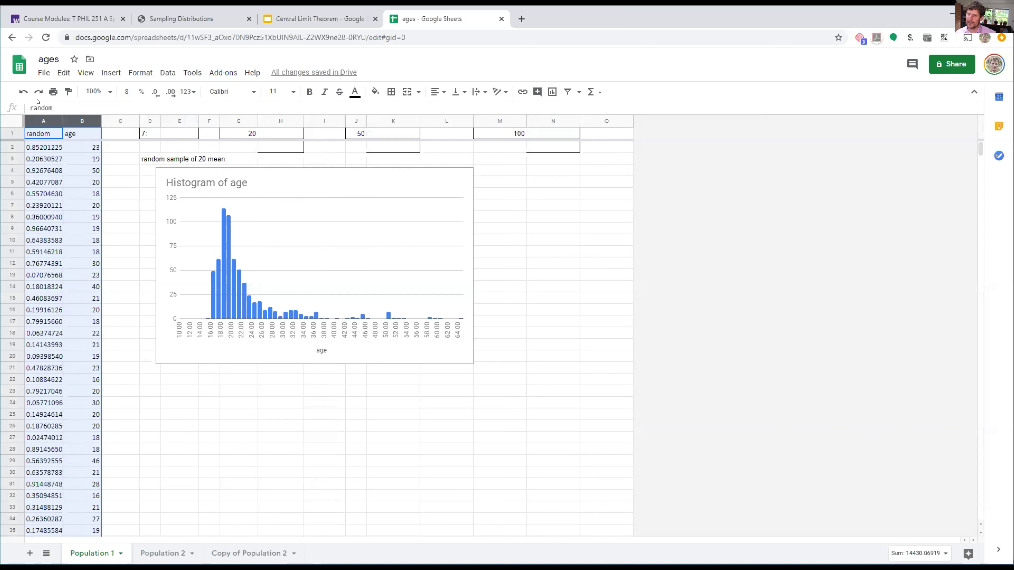
# Reshuffle the ages by repeating the last sort and average the first 20 with =average(b2:b21) in cell H3
pyautogui.click(32, 92)
pyautogui.click(23, 92)
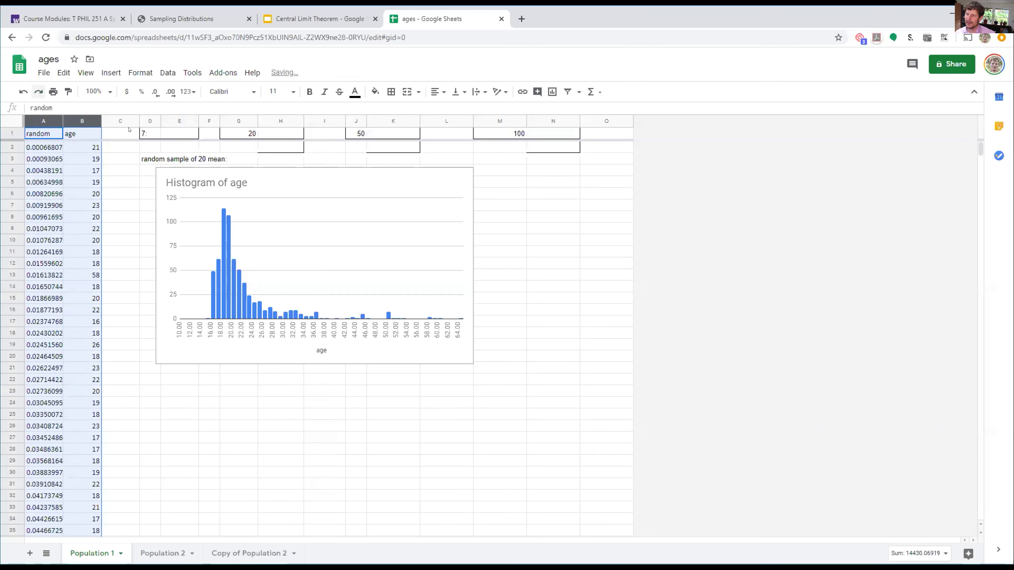
pyautogui.click(272, 162)
pyautogui.write('=average(')
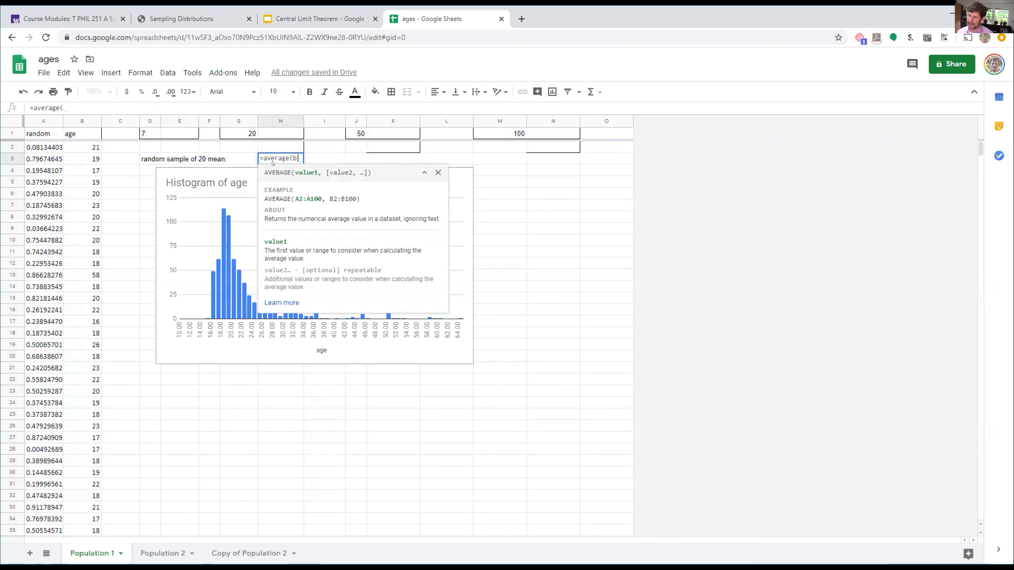
pyautogui.write('b2:')
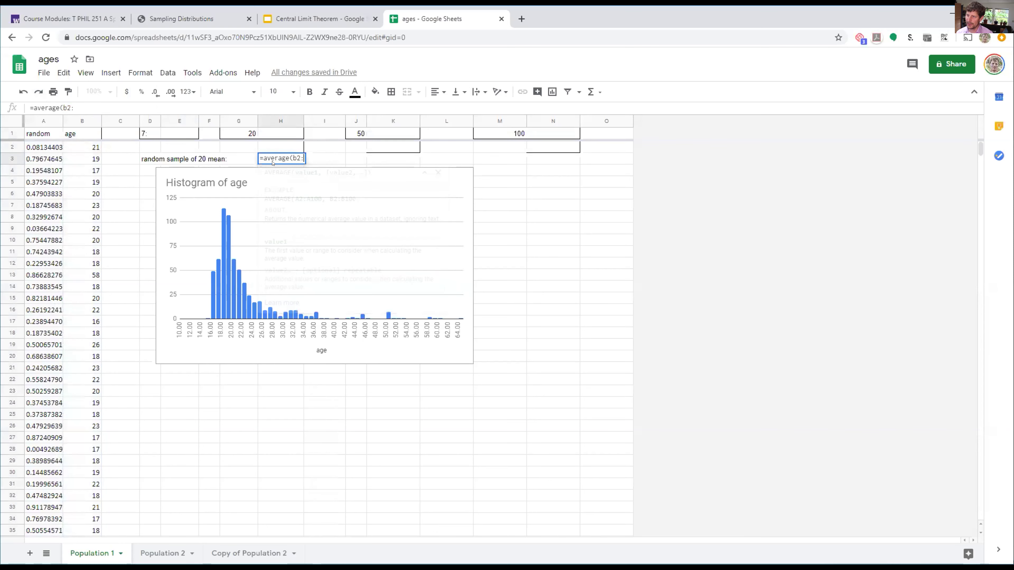
pyautogui.write('b21)')
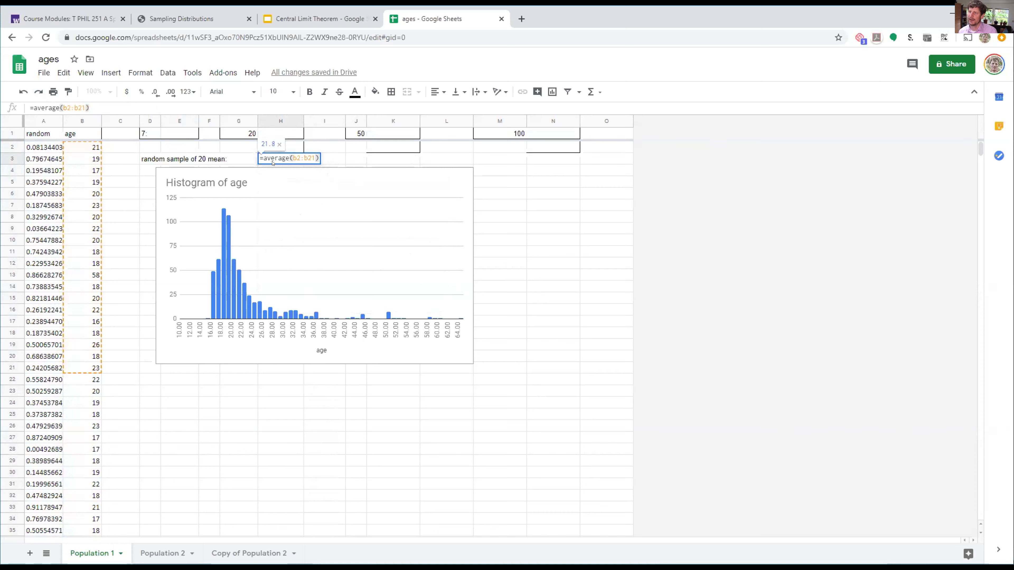
pyautogui.press('Return')
pyautogui.click(271, 161)
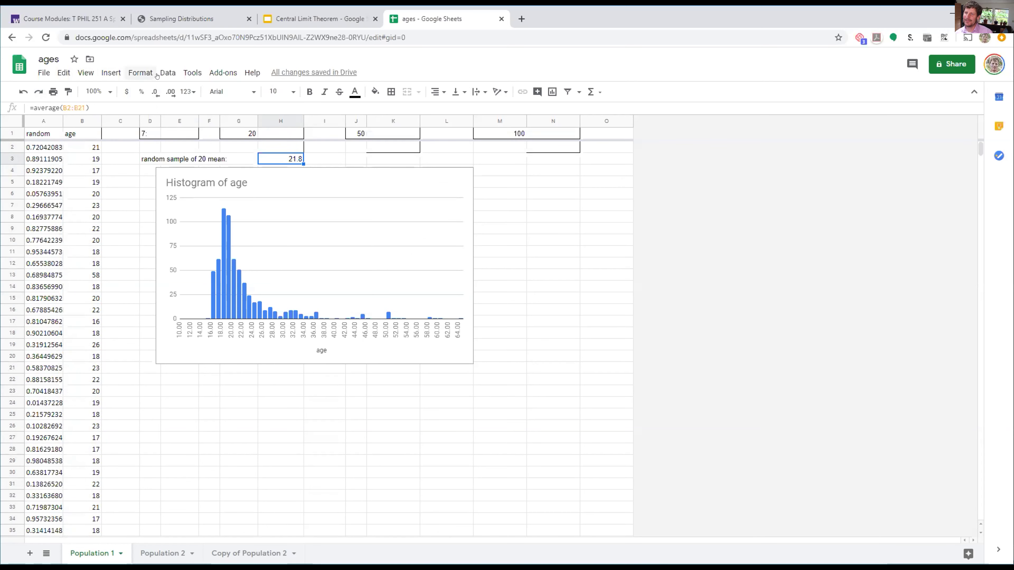
# Draw a new sample of 20 by sorting the range of columns A and B by column A, A to Z
pyautogui.click(184, 75)
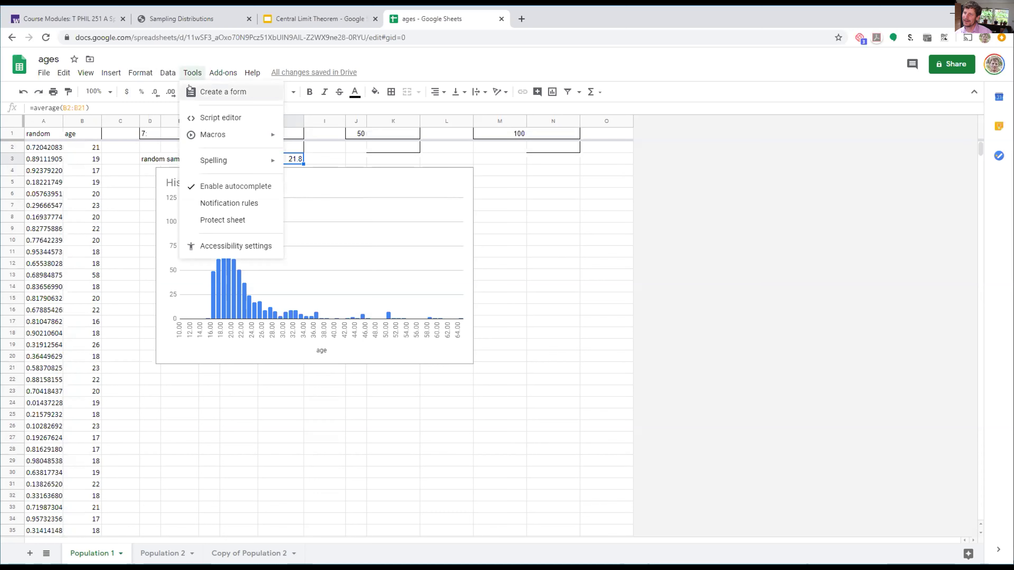
pyautogui.moveTo(163, 75)
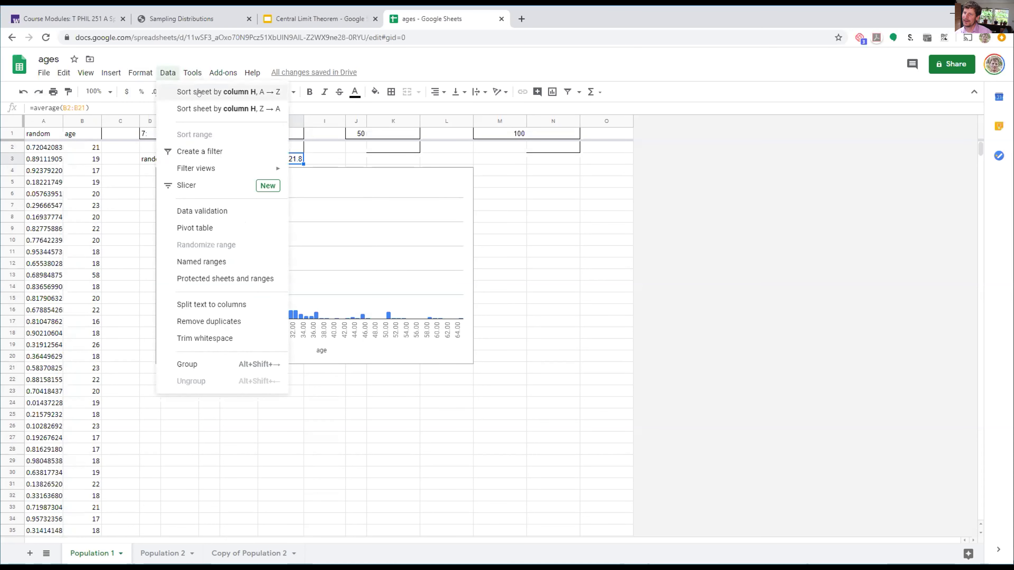
pyautogui.click(35, 121)
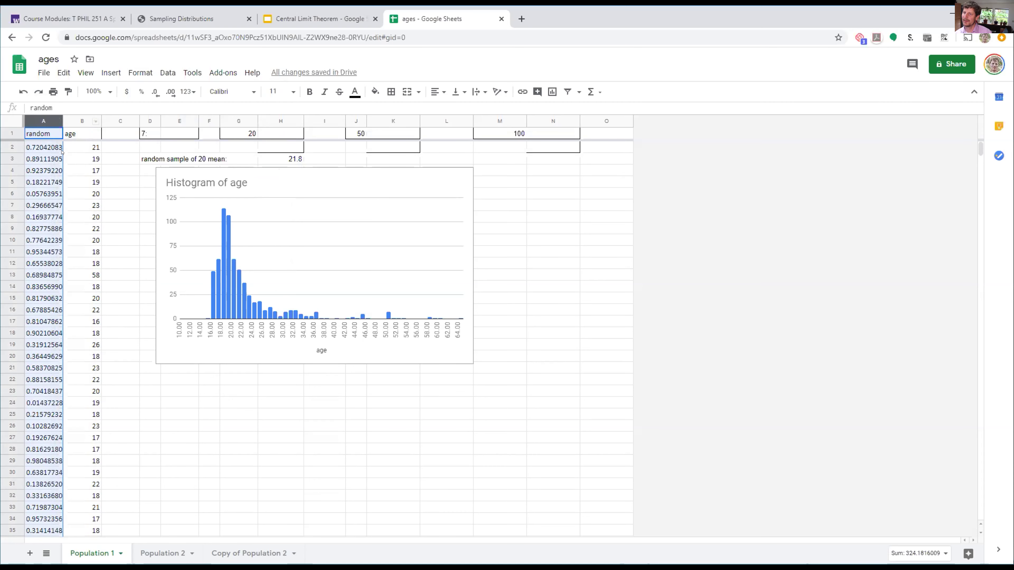
pyautogui.click(120, 194)
pyautogui.moveTo(44, 121); pyautogui.dragTo(74, 116)
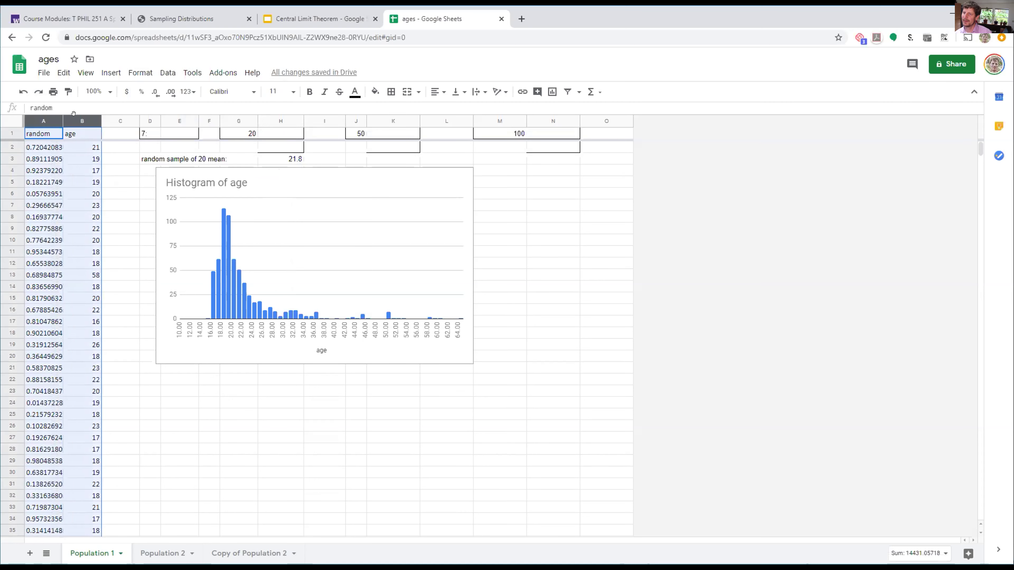
pyautogui.click(167, 72)
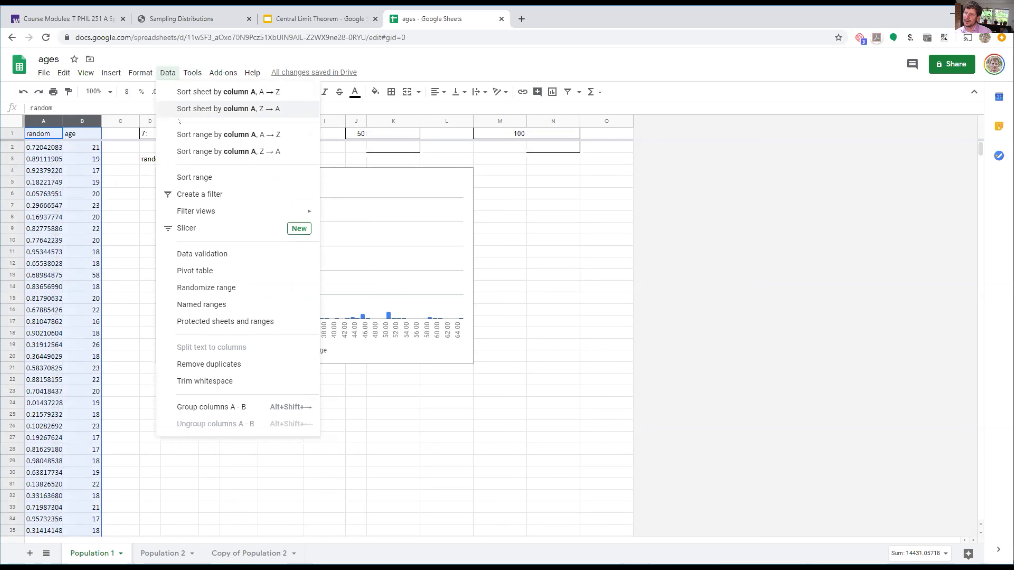
pyautogui.click(183, 135)
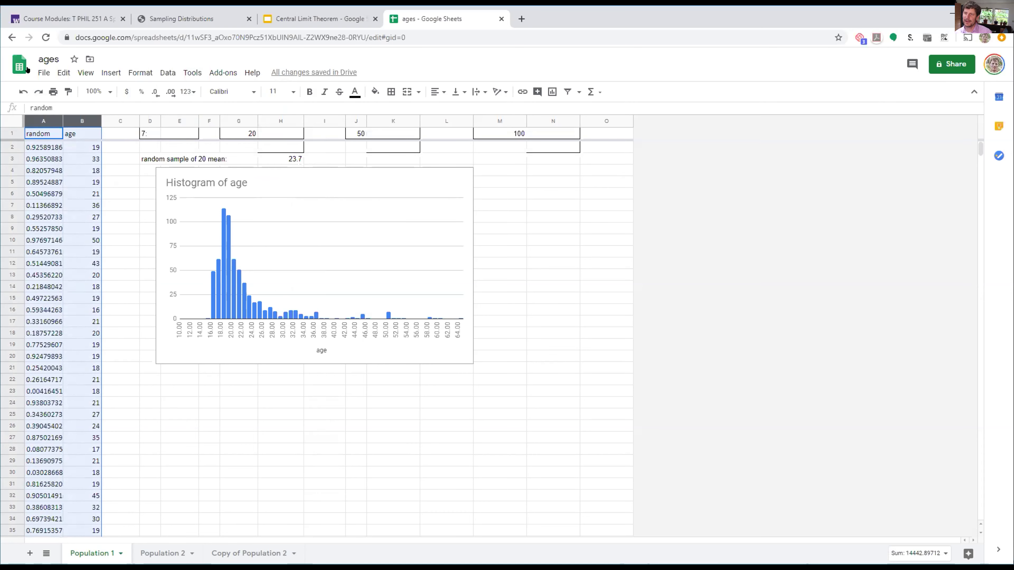
# Draw a series of further random samples of 20 by repeating the column A range sort over and over
pyautogui.click(37, 92)
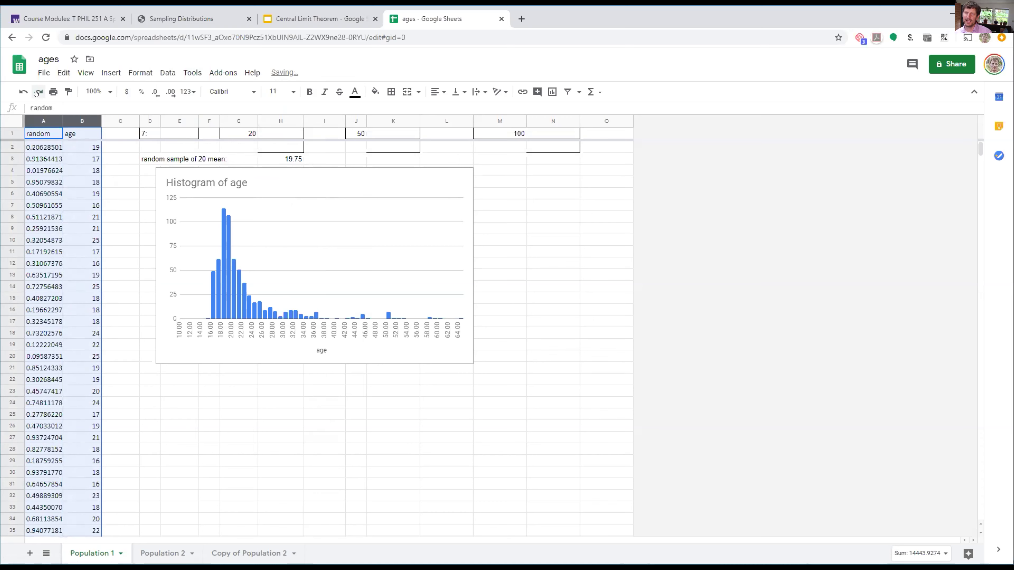
pyautogui.click(37, 92)
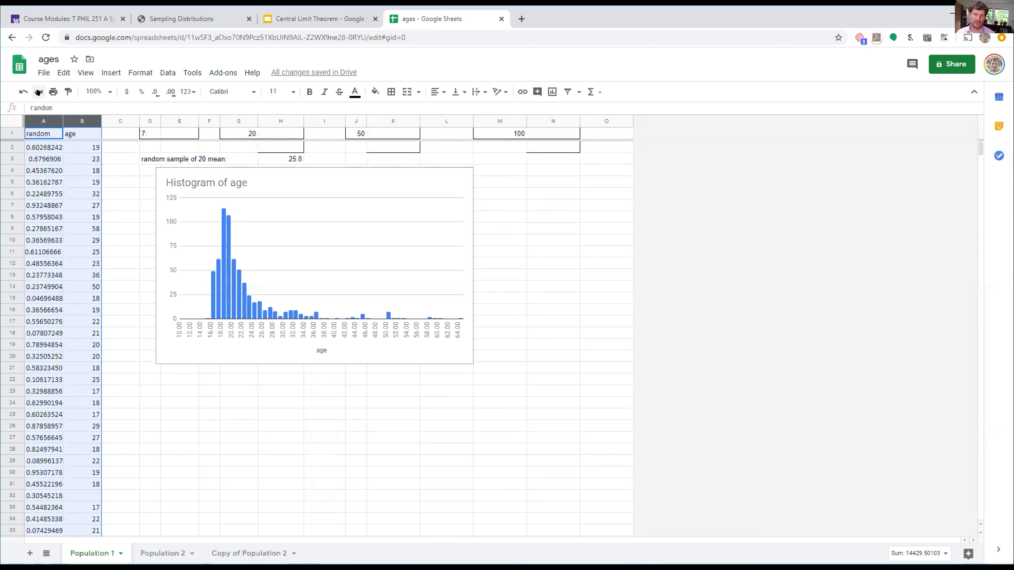
pyautogui.click(38, 92)
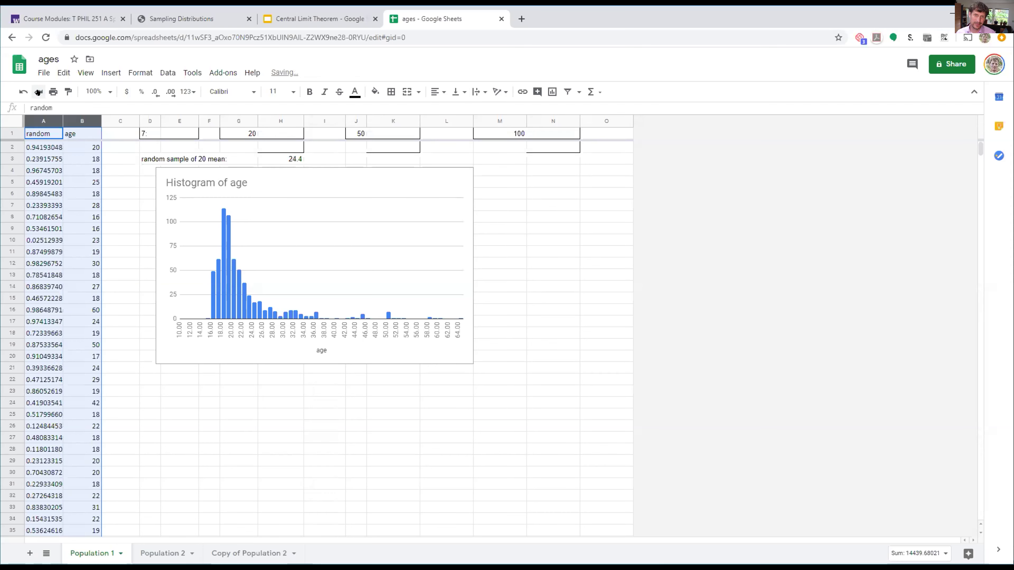
pyautogui.click(38, 91)
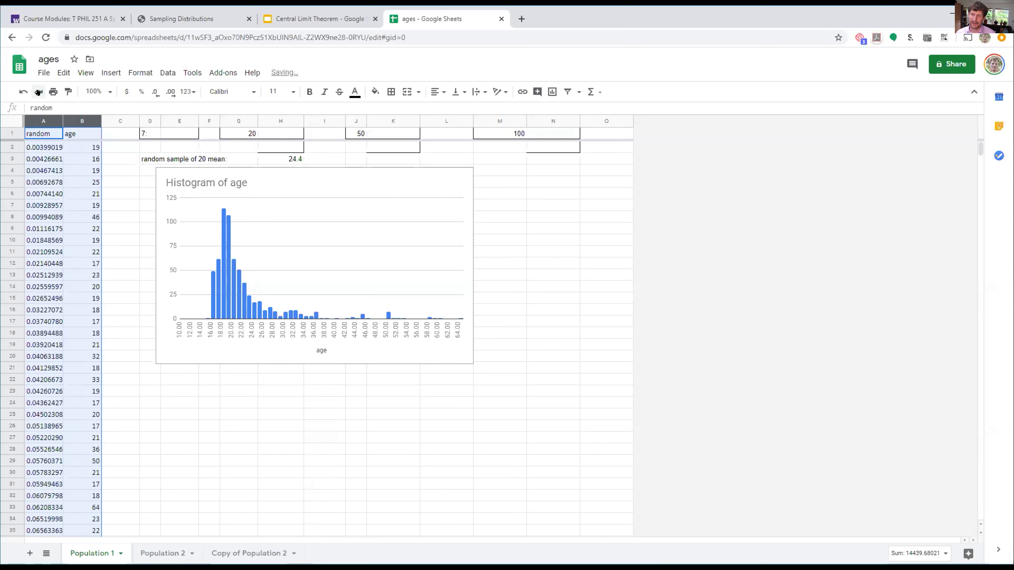
pyautogui.click(38, 91)
pyautogui.click(38, 91)
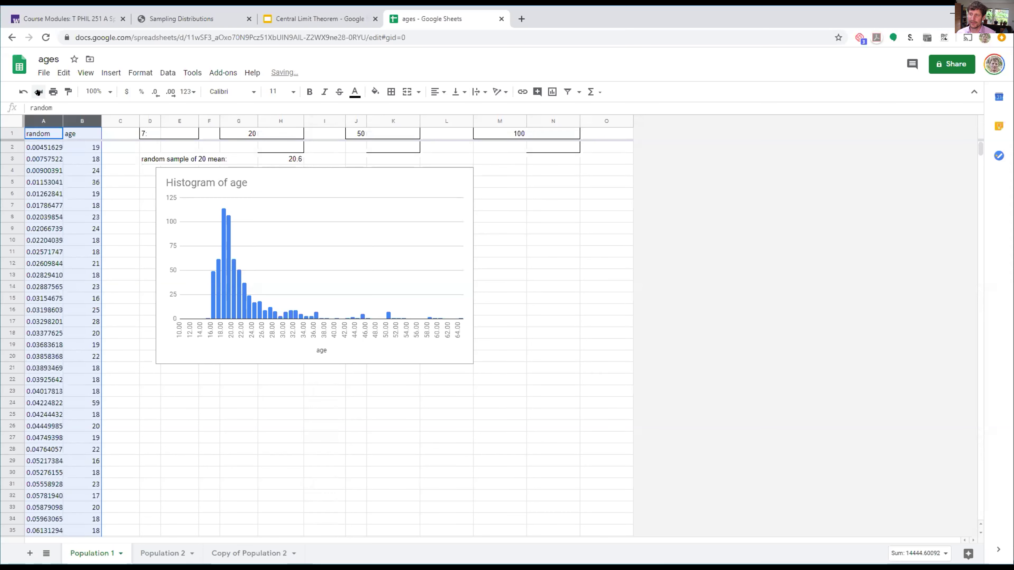
pyautogui.click(38, 92)
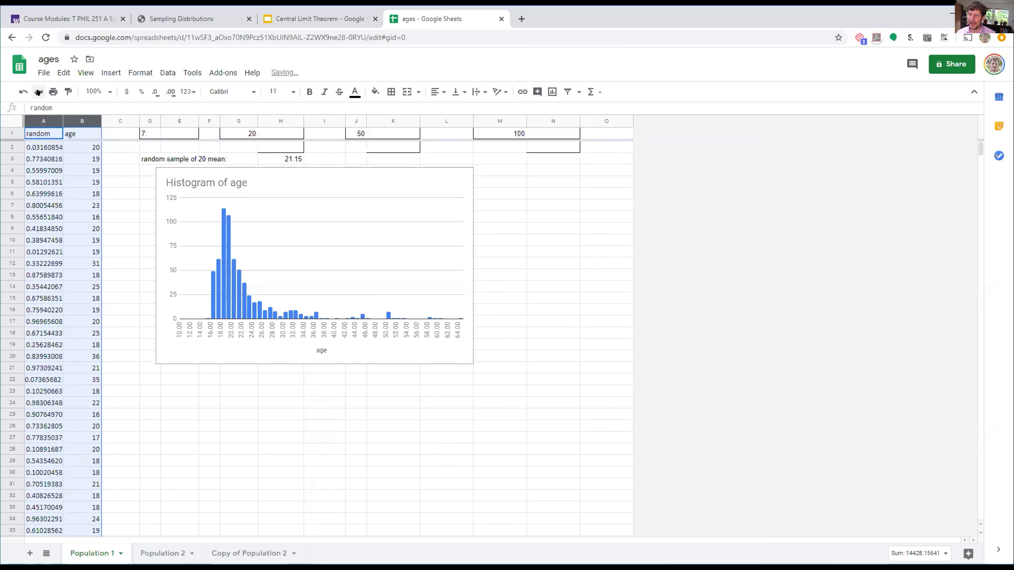
pyautogui.click(38, 91)
pyautogui.click(38, 91)
pyautogui.click(38, 91)
pyautogui.click(38, 91)
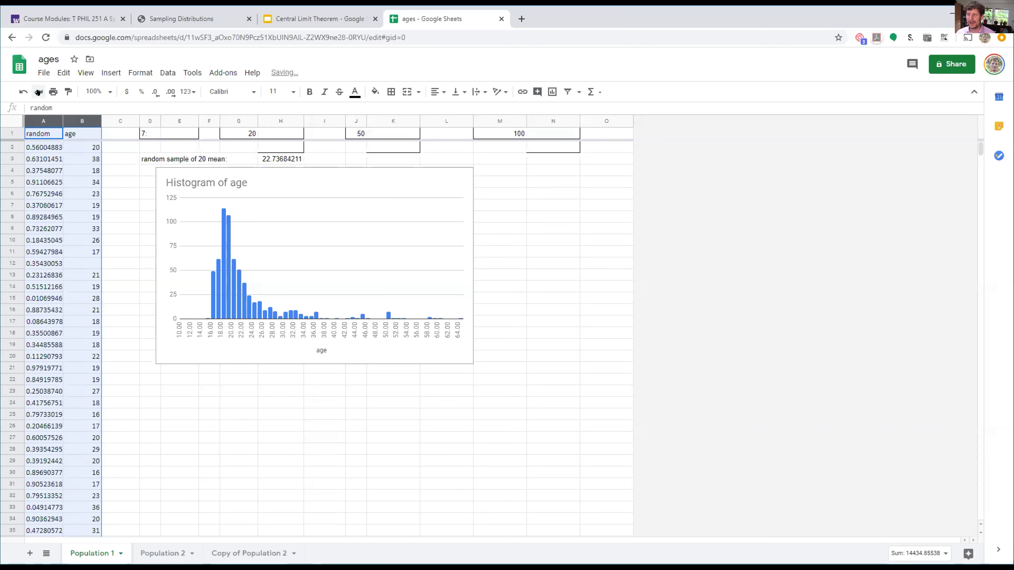
pyautogui.click(38, 92)
pyautogui.click(38, 91)
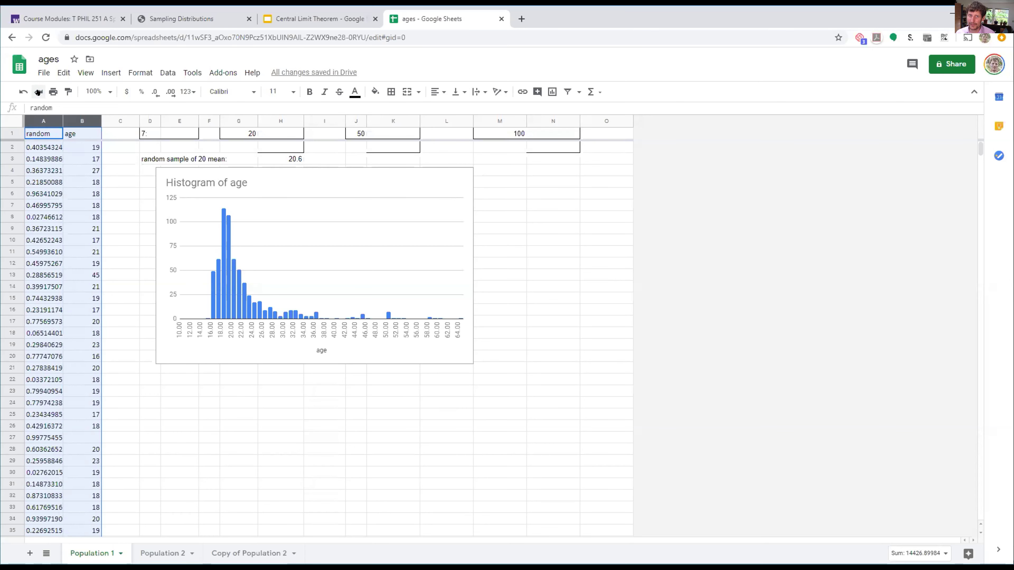
# Switch to the Central Limit Theorem slides and reveal the second point on characteristics of a random sample and population
pyautogui.click(290, 24)
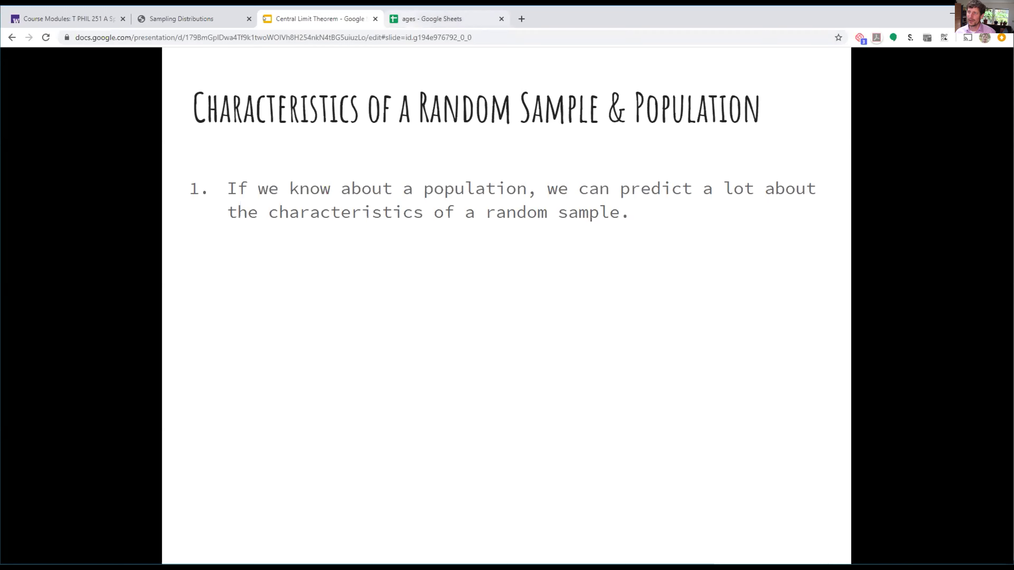
pyautogui.click(443, 22)
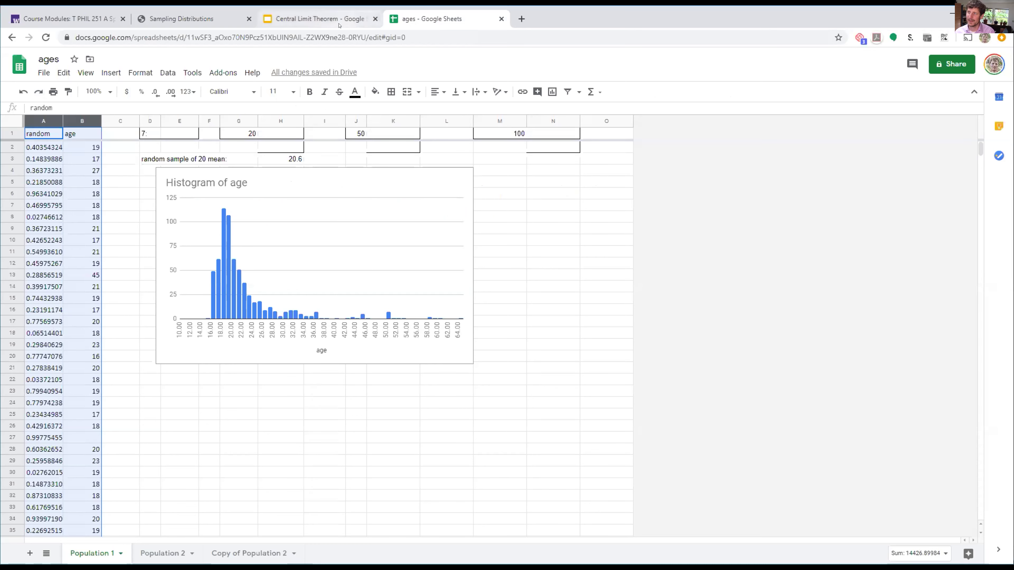
pyautogui.click(315, 18)
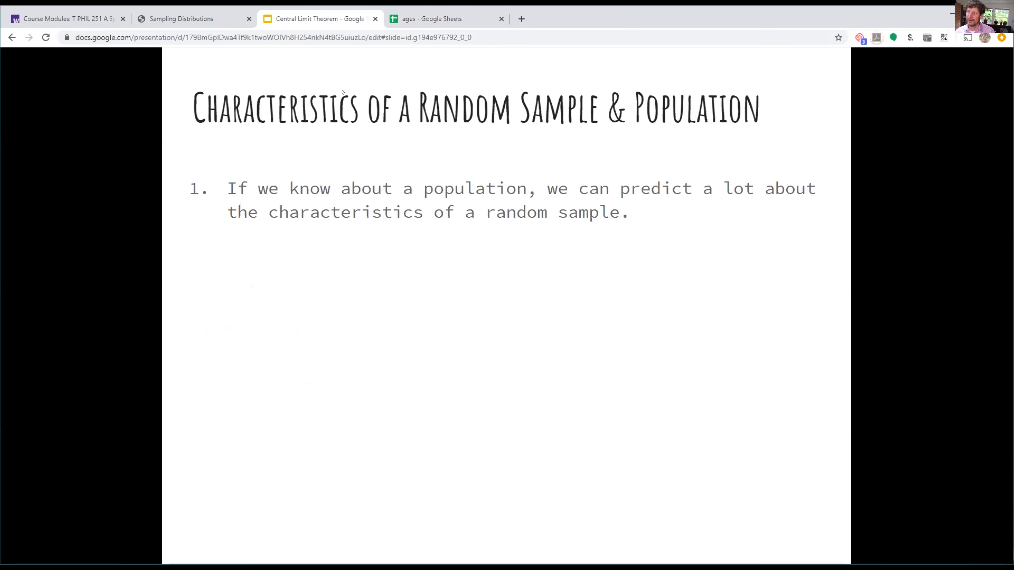
pyautogui.click(660, 213)
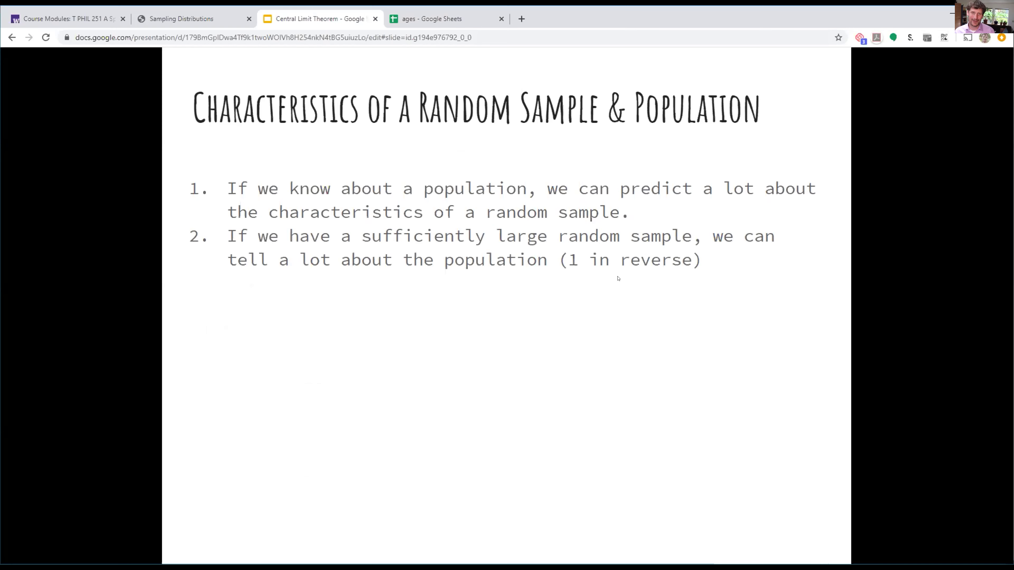
# Switch to the ages spreadsheet and change the label in cell D3 to "random sample of 100 mean:"
pyautogui.click(431, 18)
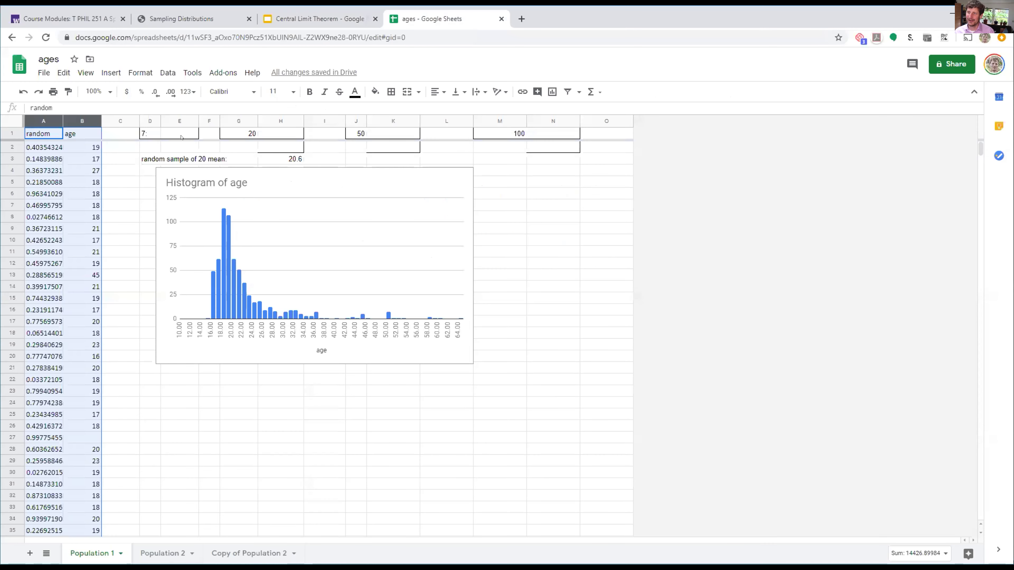
pyautogui.click(189, 160)
pyautogui.click(154, 157)
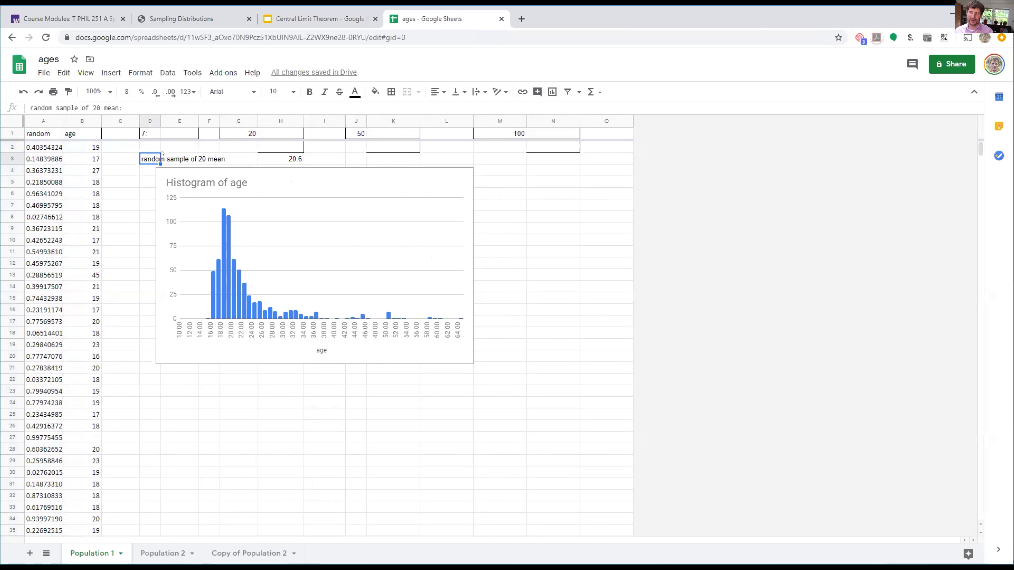
pyautogui.doubleClick(95, 107)
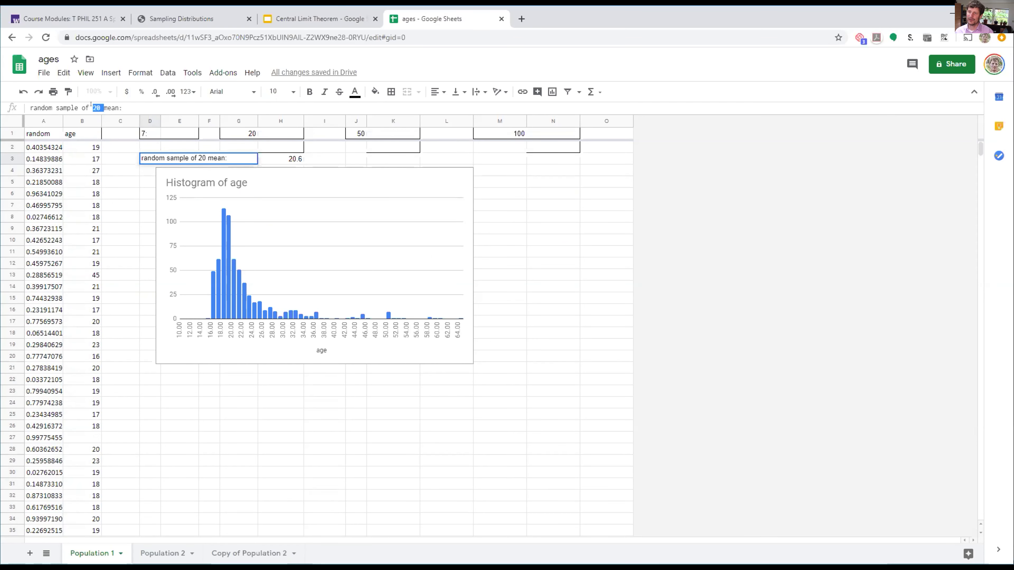
pyautogui.write('100')
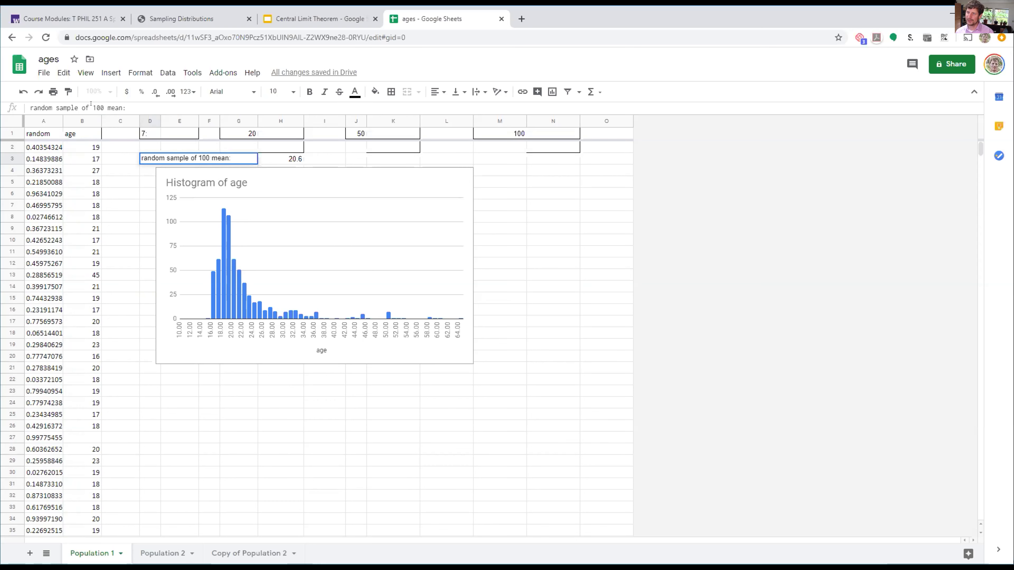
# Extend the average formula in cell H3 to cover 100 ages, as =average(B2:B101)
pyautogui.click(275, 160)
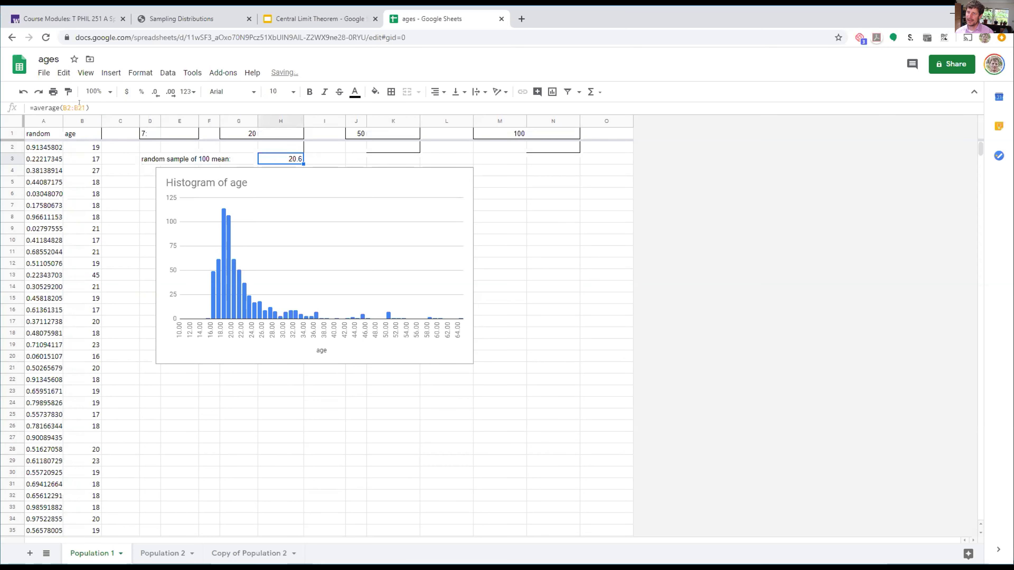
pyautogui.click(87, 108)
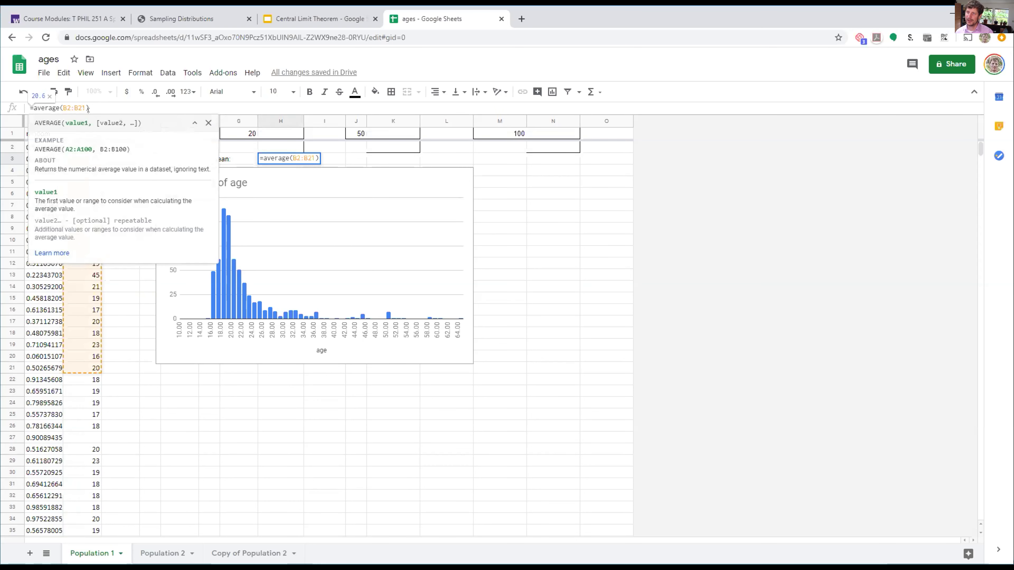
pyautogui.press('BackSpace')
pyautogui.write('10')
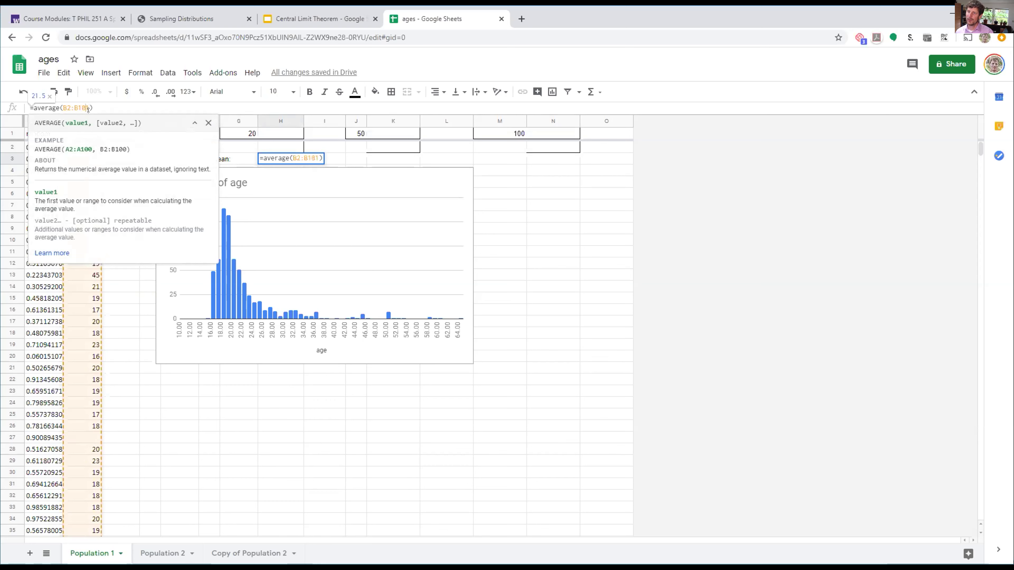
pyautogui.press('Return')
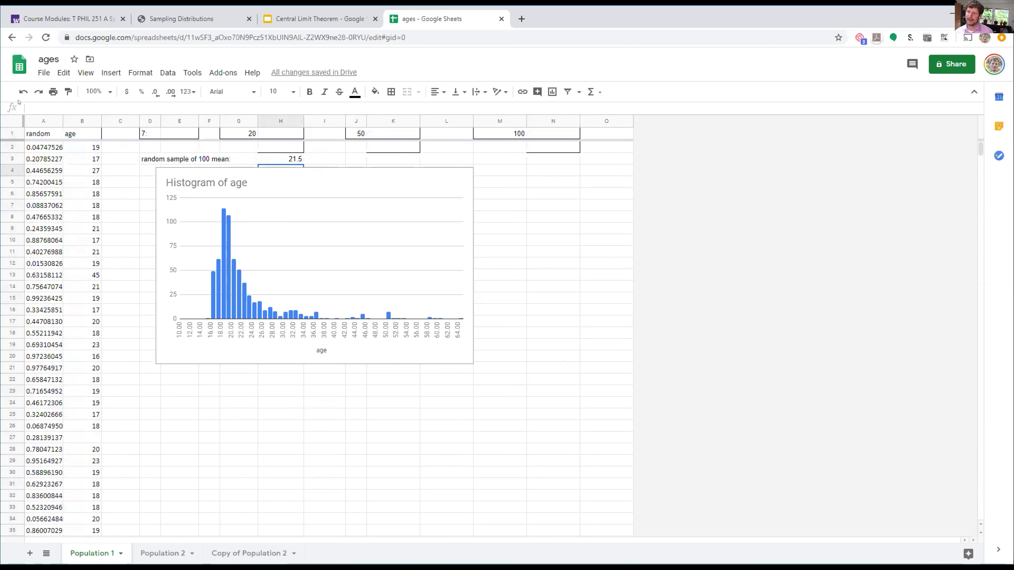
# Draw random samples of 100 by sorting the range of columns A and B by column A, A to Z, and repeating the sort once
pyautogui.moveTo(46, 120); pyautogui.dragTo(83, 120)
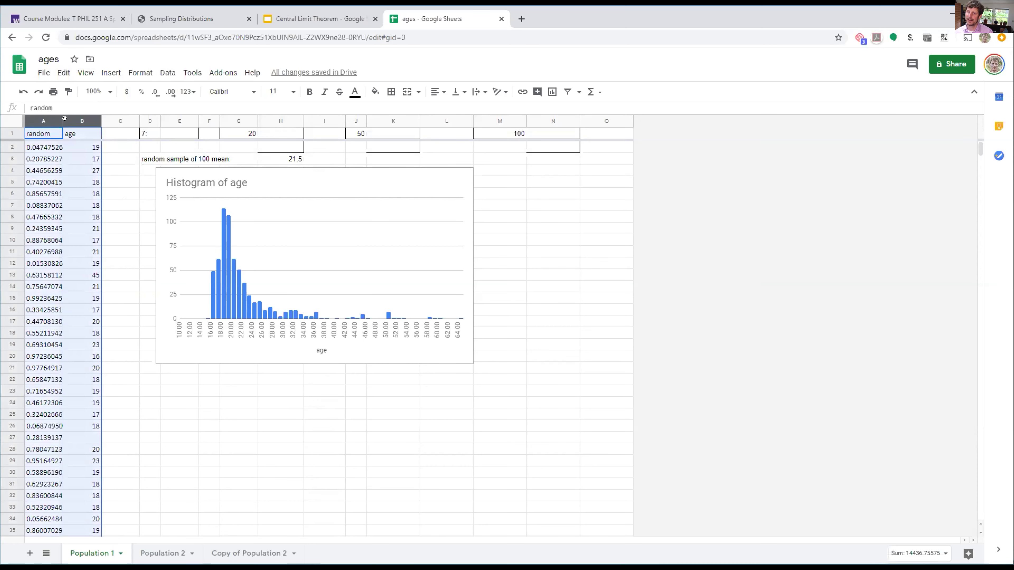
pyautogui.click(166, 73)
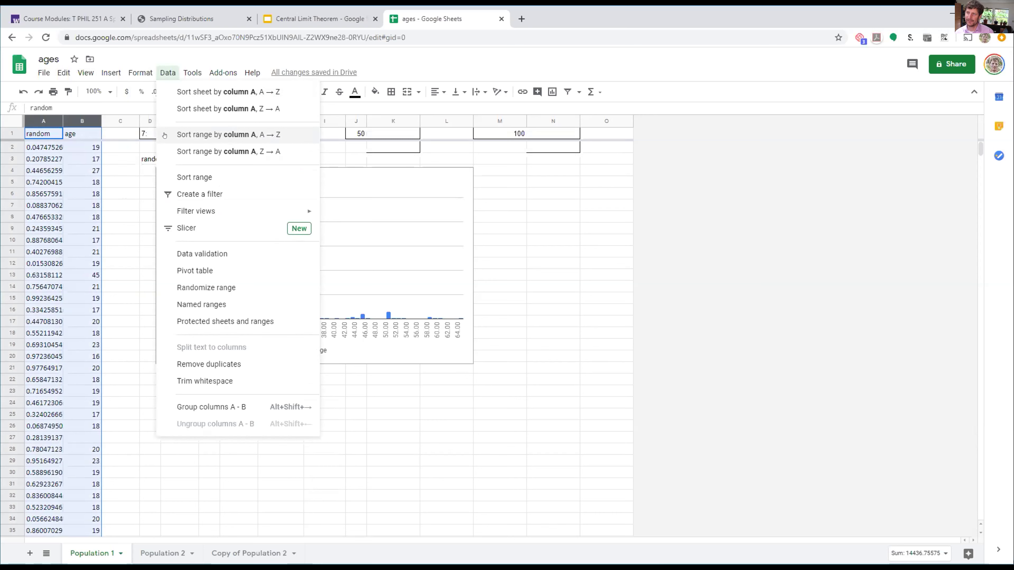
pyautogui.click(164, 134)
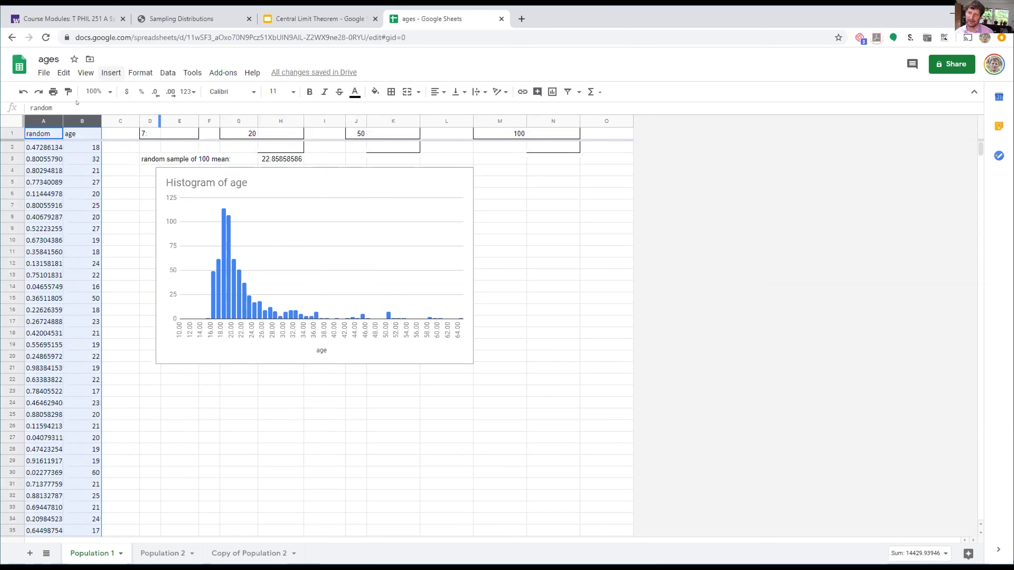
pyautogui.click(32, 92)
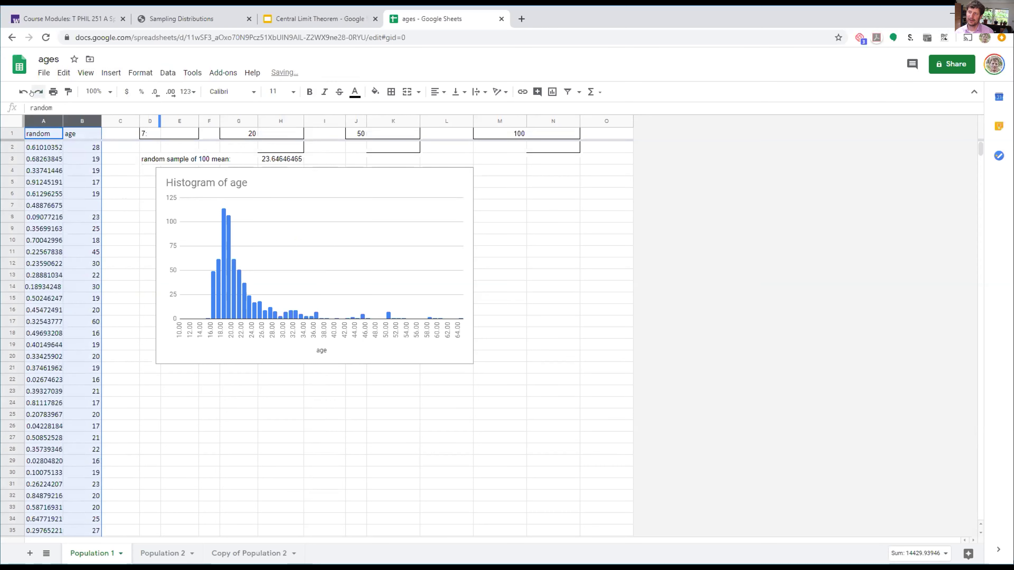
# Draw three more random samples of 100 by repeating the last sort, and check the average formula in cell H3
pyautogui.click(32, 92)
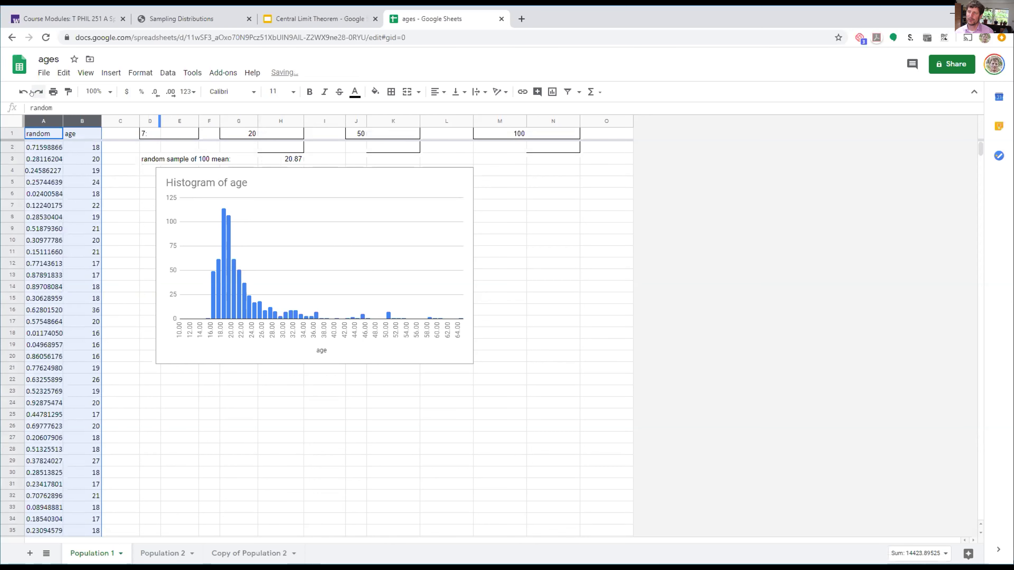
pyautogui.click(32, 93)
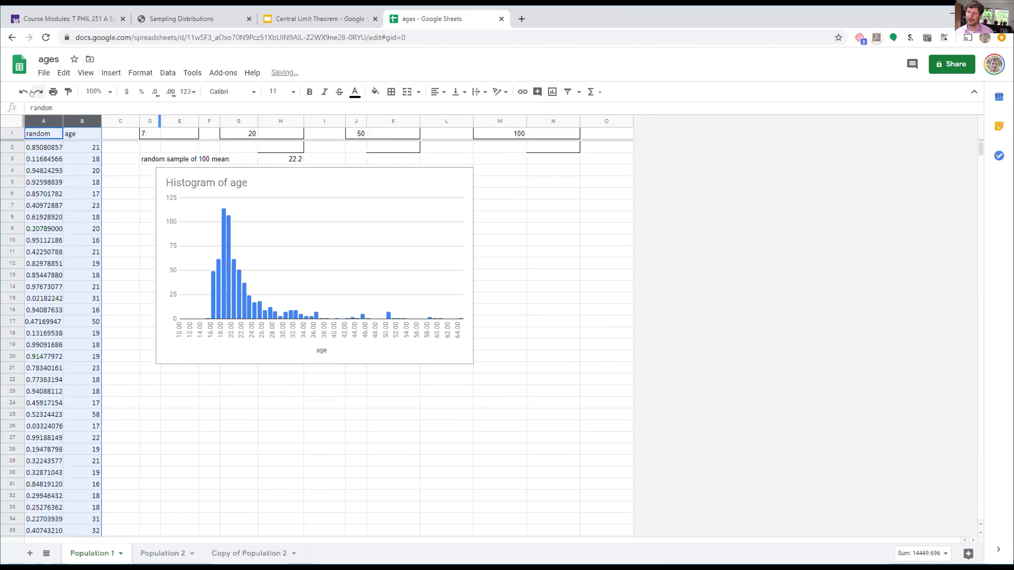
pyautogui.click(32, 92)
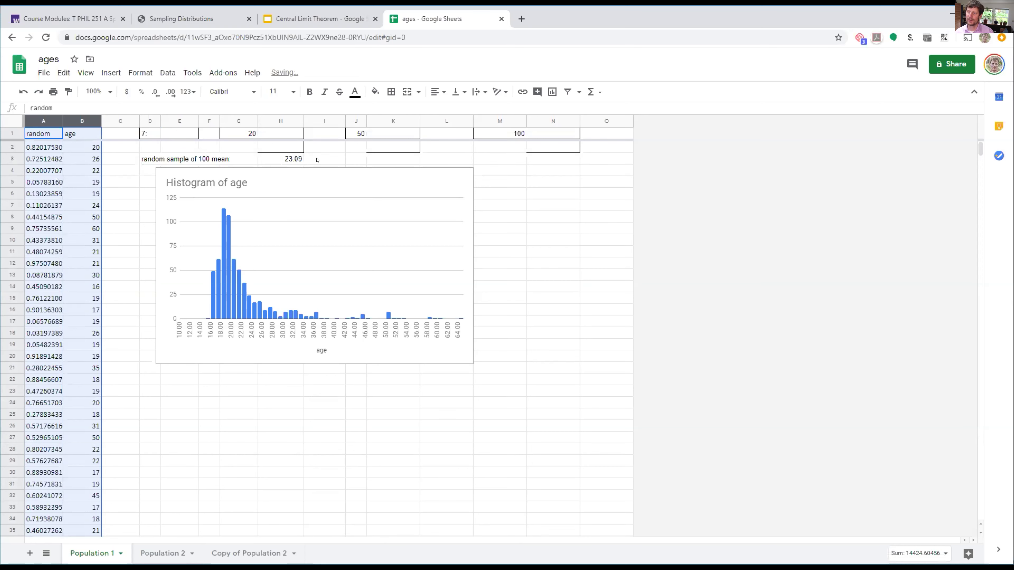
pyautogui.click(290, 159)
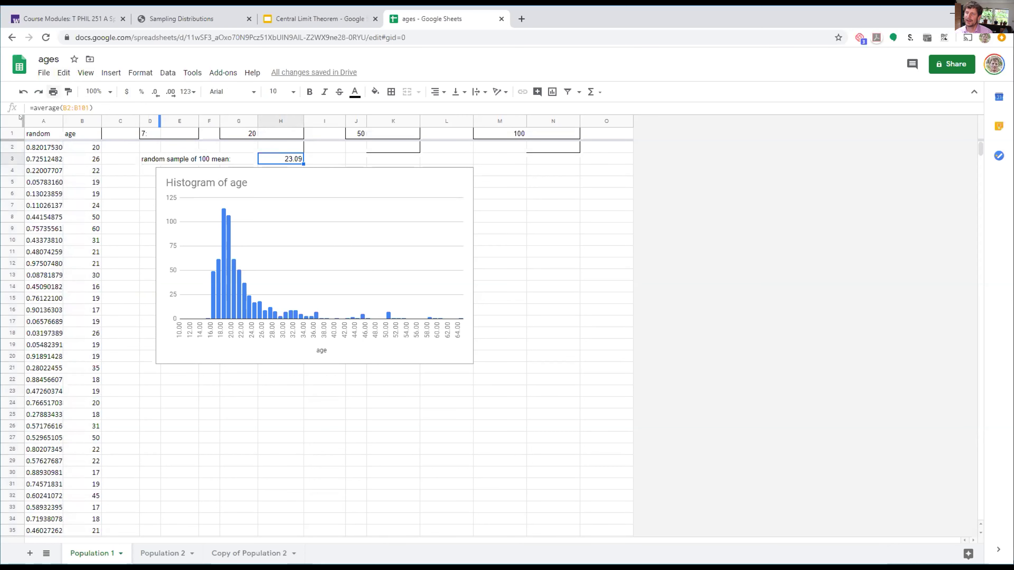
# Resample the ages by sorting the range of columns A and B by column A, A to Z, and repeat that sort once more
pyautogui.moveTo(32, 121); pyautogui.dragTo(83, 120)
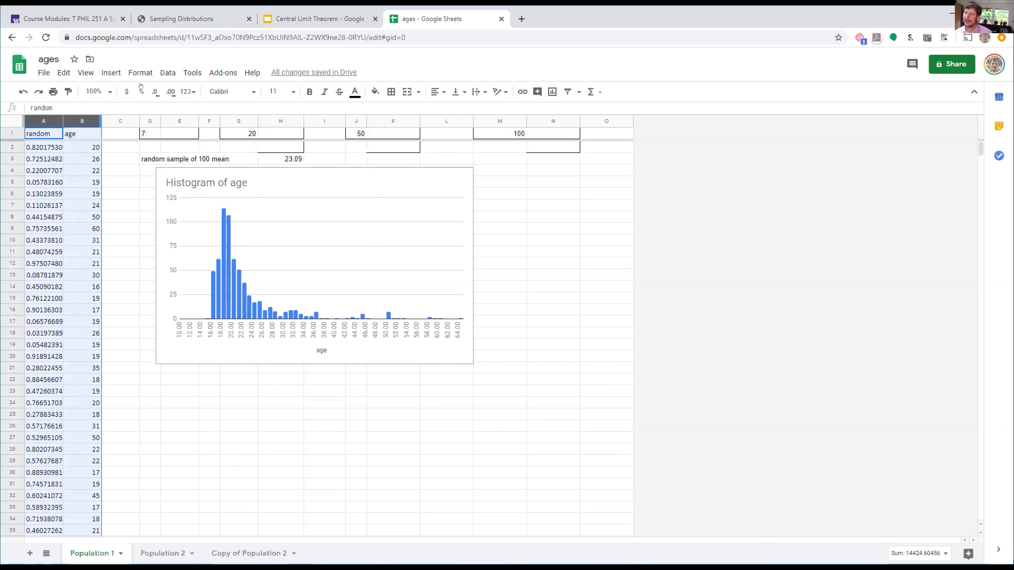
pyautogui.click(165, 75)
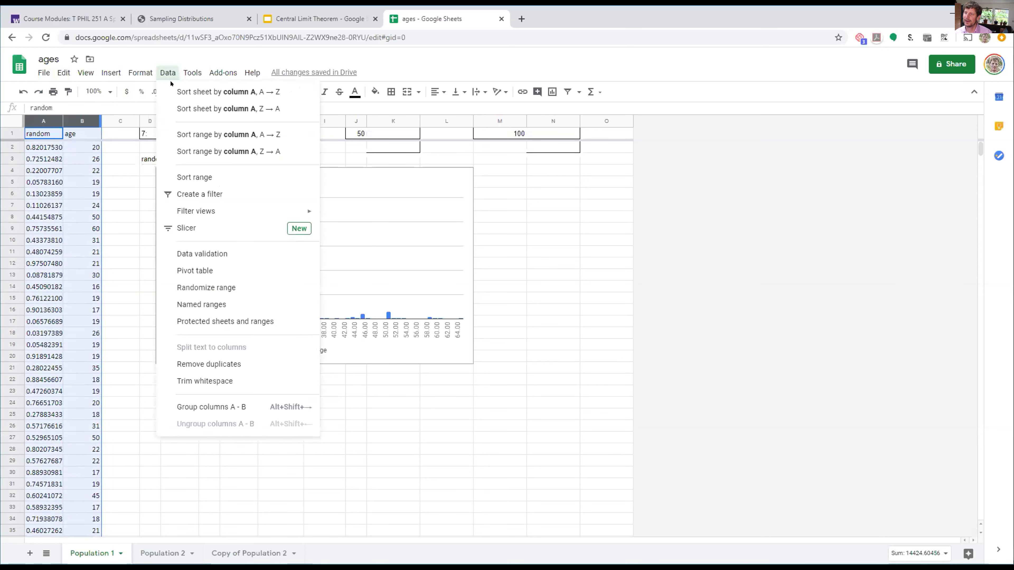
pyautogui.click(190, 134)
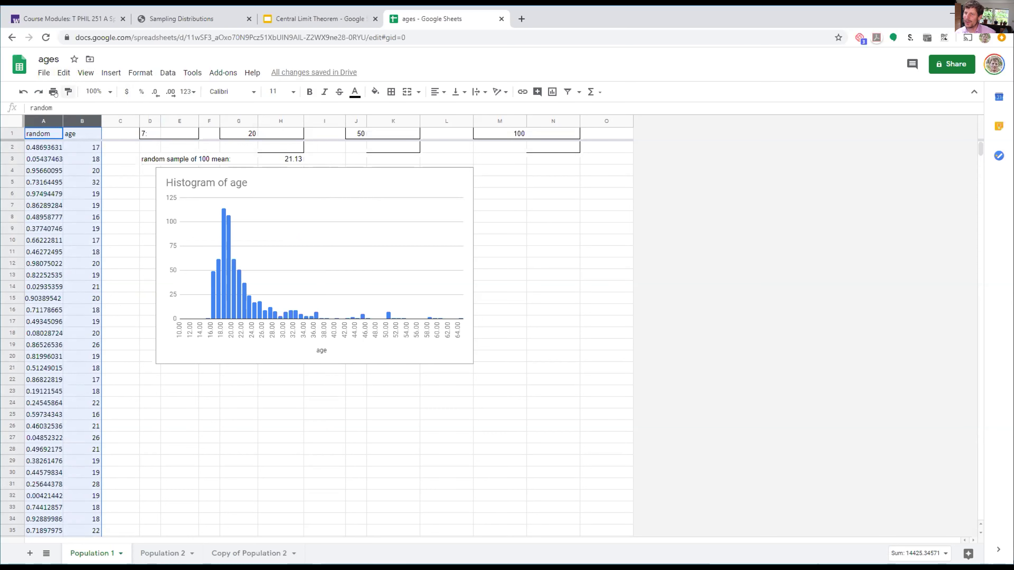
pyautogui.click(38, 91)
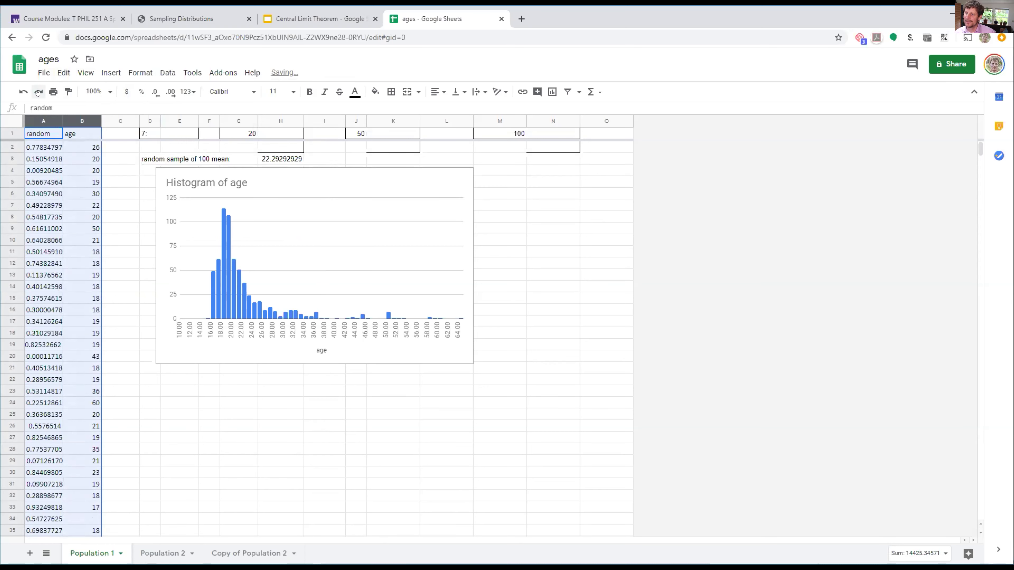